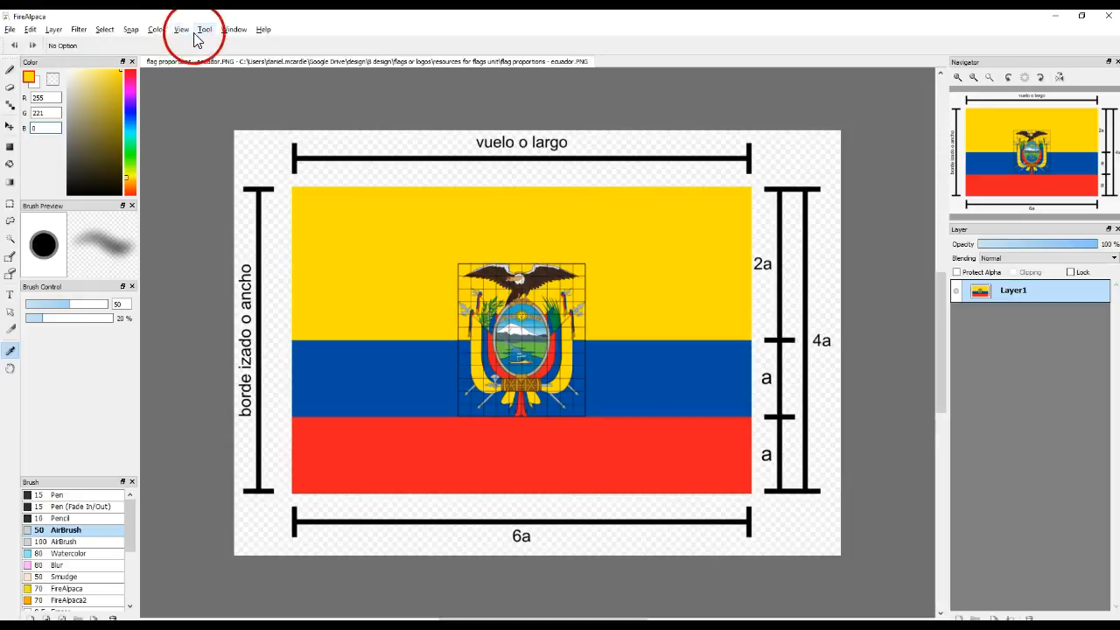
Show the color palette and add the flag's yellow (R 255, G 218, B 0) to it as a swatch.
{"action": "left_click", "coordinate": [231, 32]}
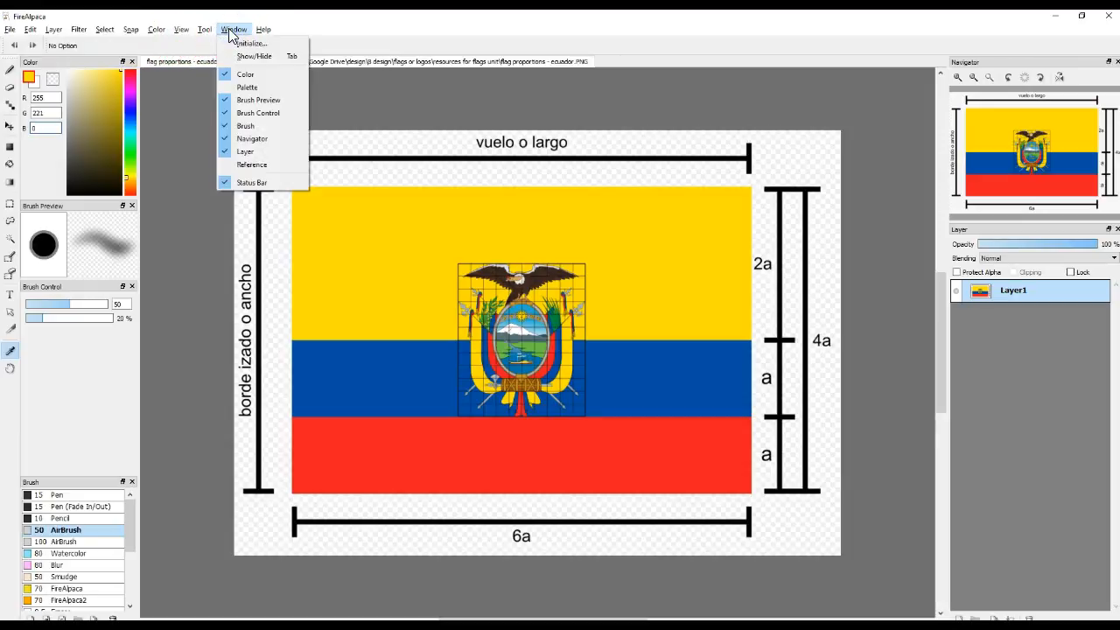
{"action": "left_click", "coordinate": [243, 86]}
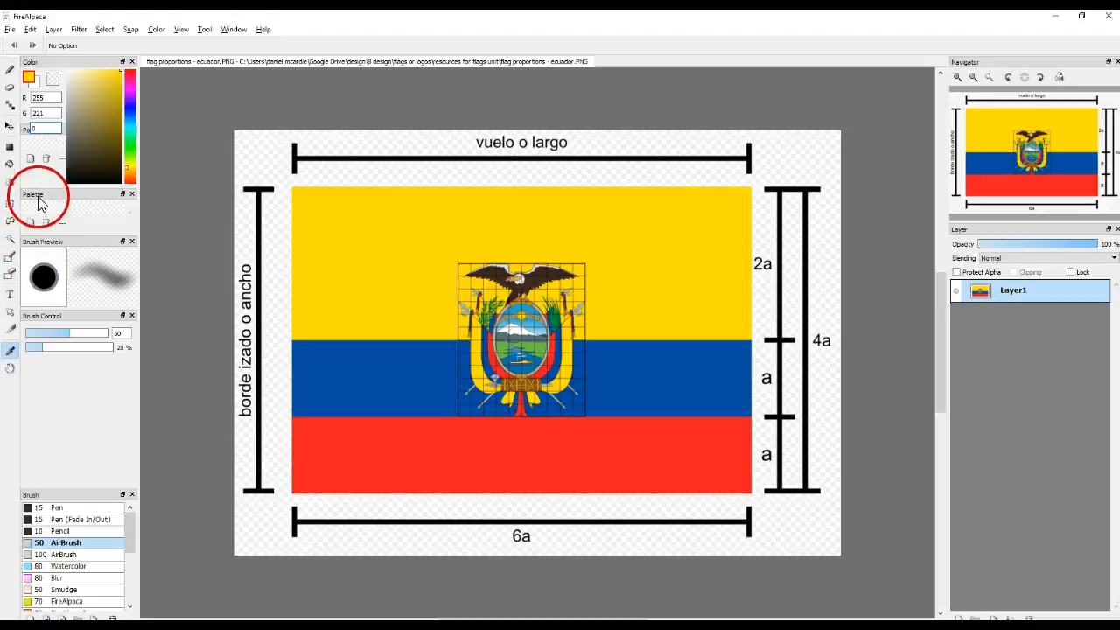
{"action": "left_click", "coordinate": [32, 224]}
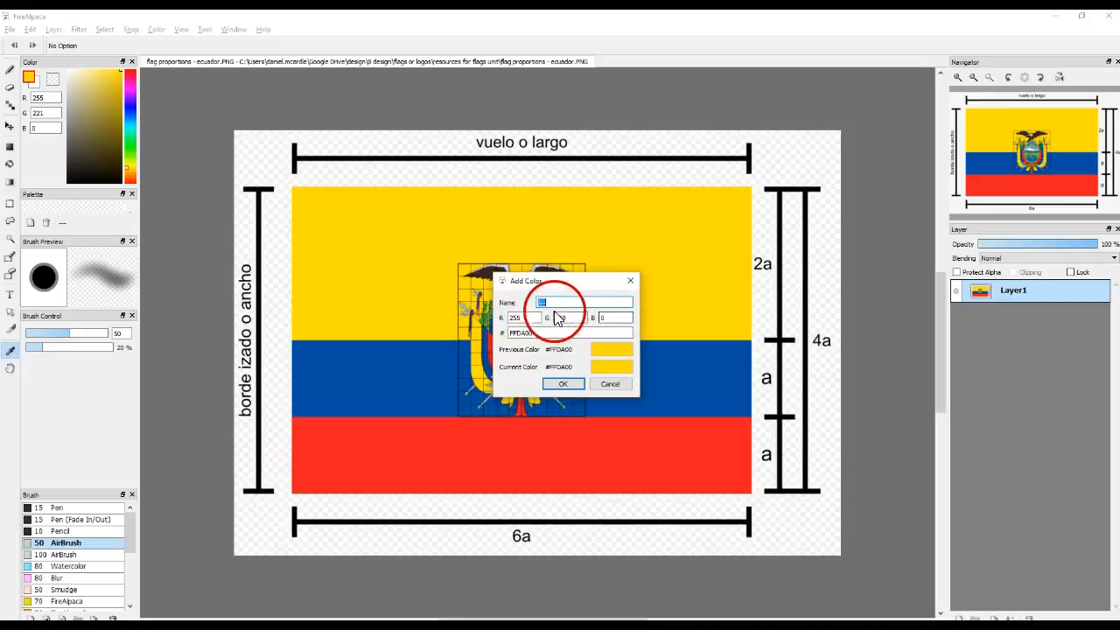
{"action": "left_click", "coordinate": [558, 389]}
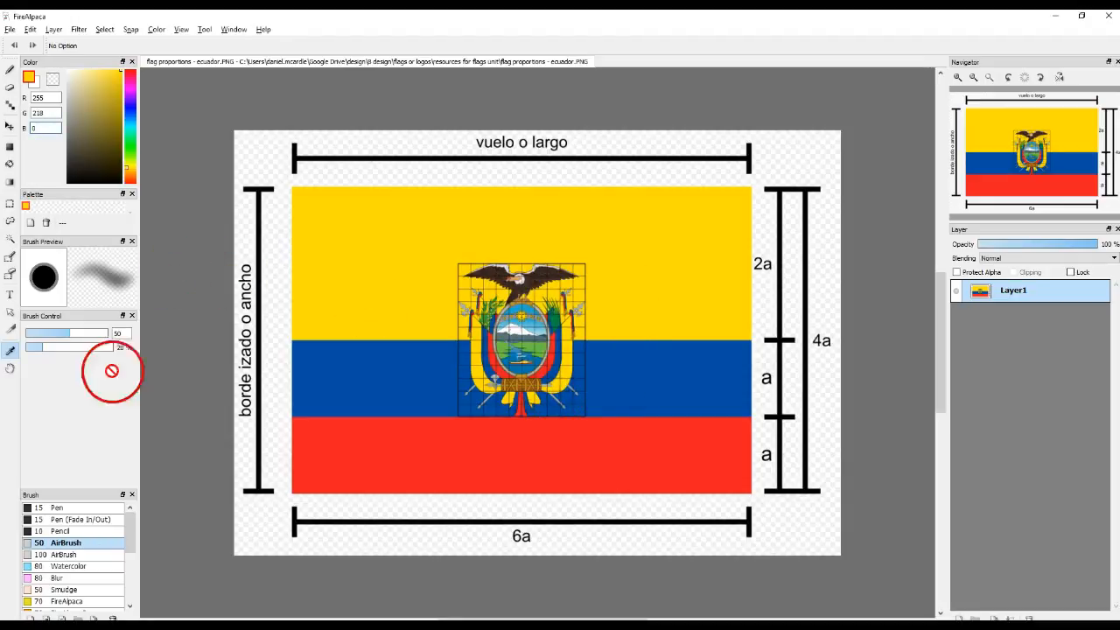
Sample the blue and red stripes of the Ecuador flag and add each color to the palette.
{"action": "left_click", "coordinate": [401, 360]}
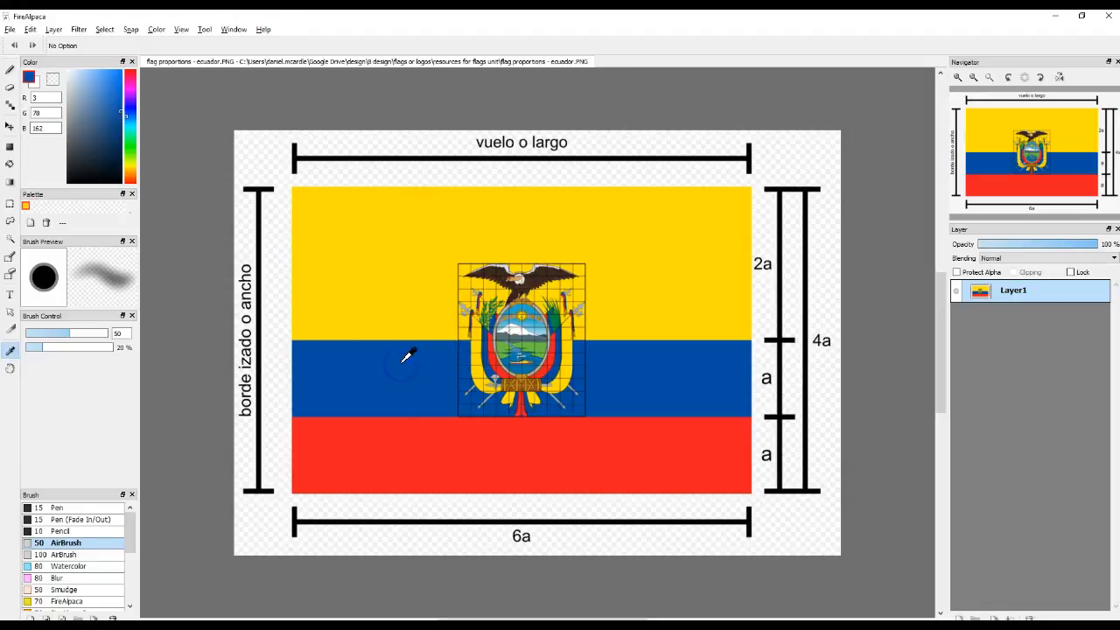
{"action": "left_click", "coordinate": [30, 223]}
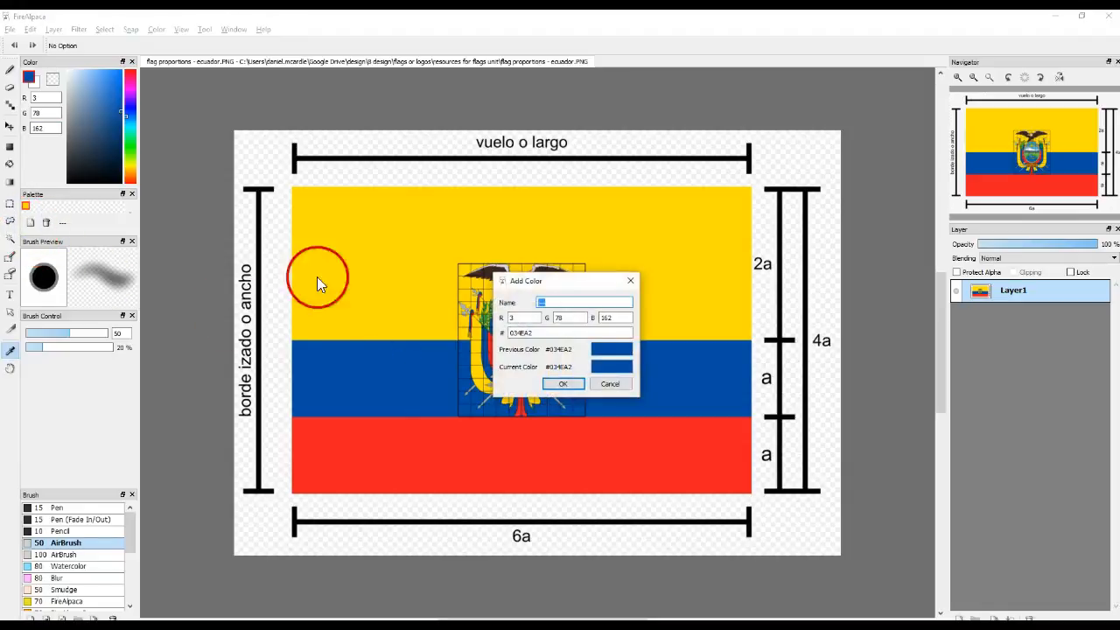
{"action": "left_click", "coordinate": [562, 385]}
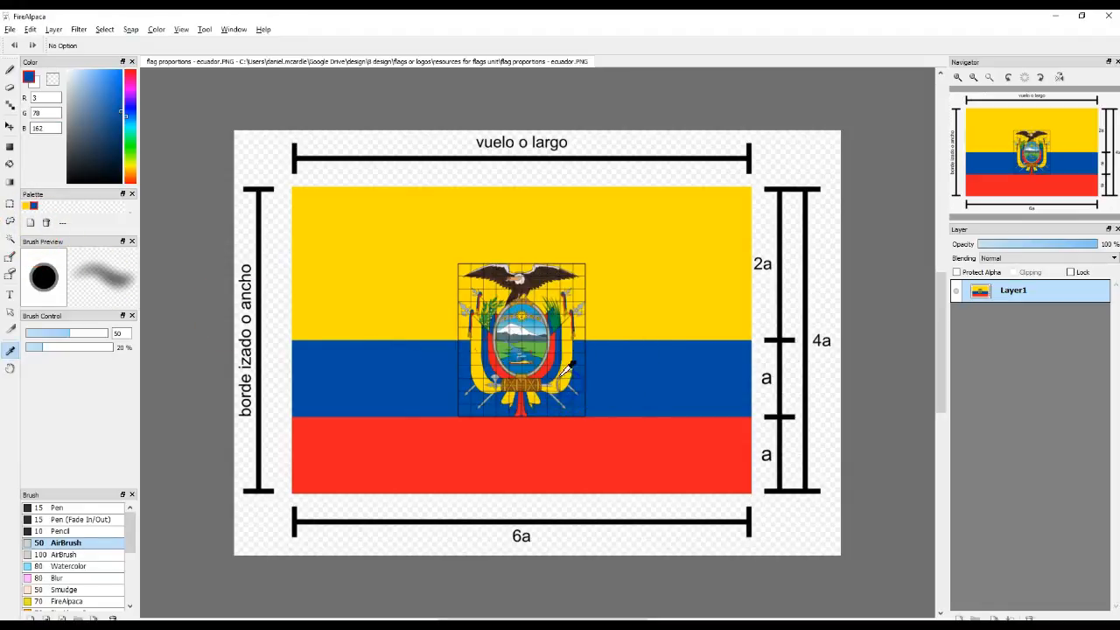
{"action": "left_click", "coordinate": [409, 447]}
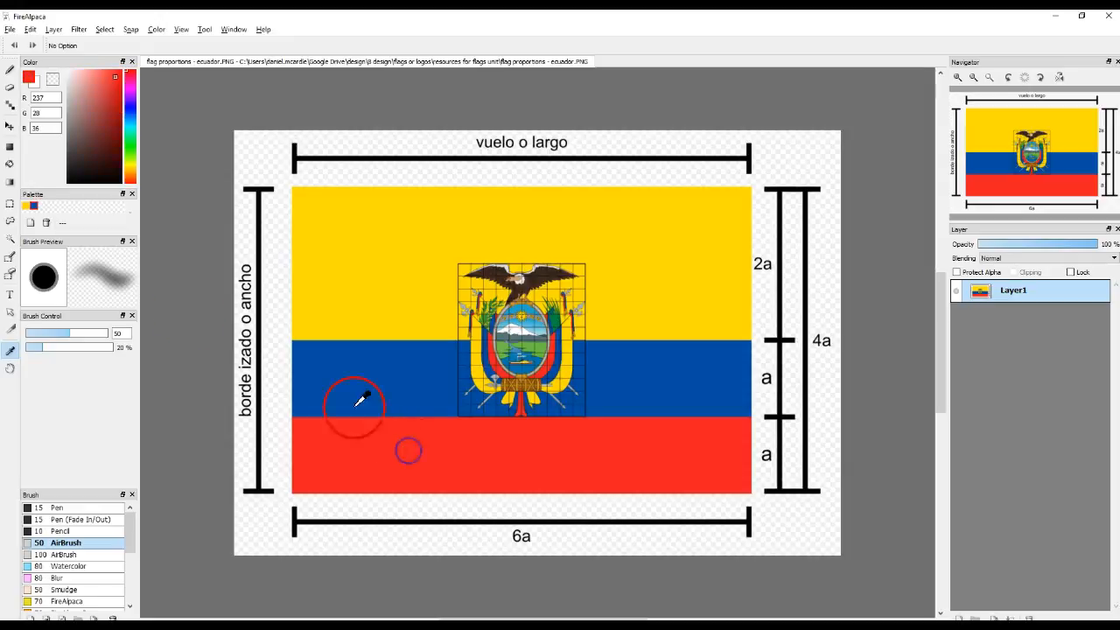
{"action": "left_click", "coordinate": [30, 223]}
{"action": "left_click", "coordinate": [562, 384]}
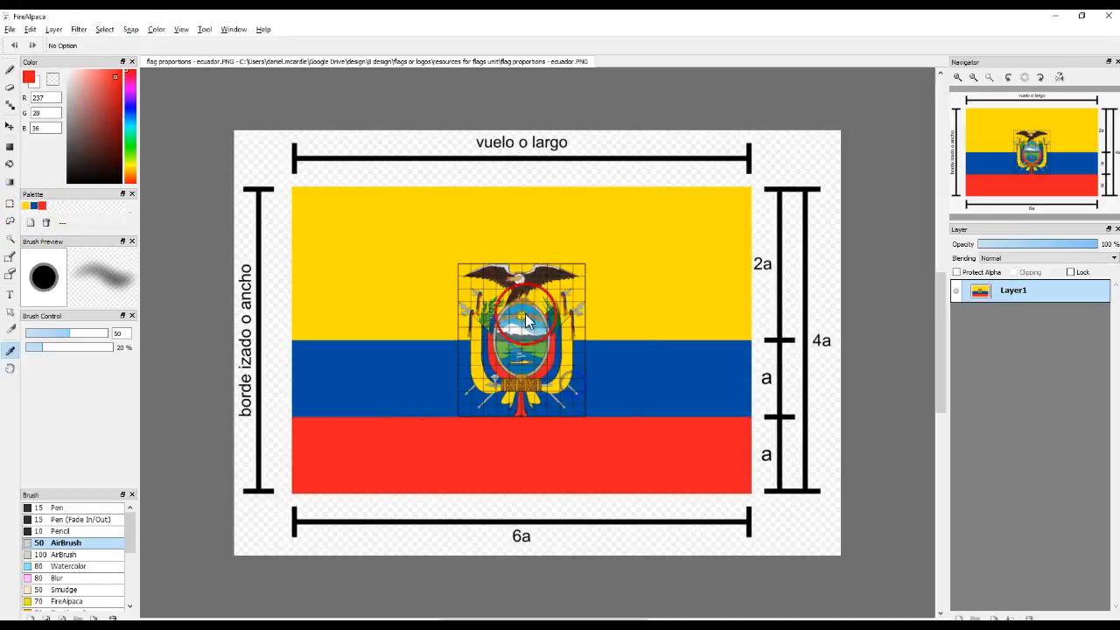
Sample the condor's dark brown (R 68, G 43, B 36) from the coat of arms and add it to the palette.
{"action": "left_click", "coordinate": [499, 277]}
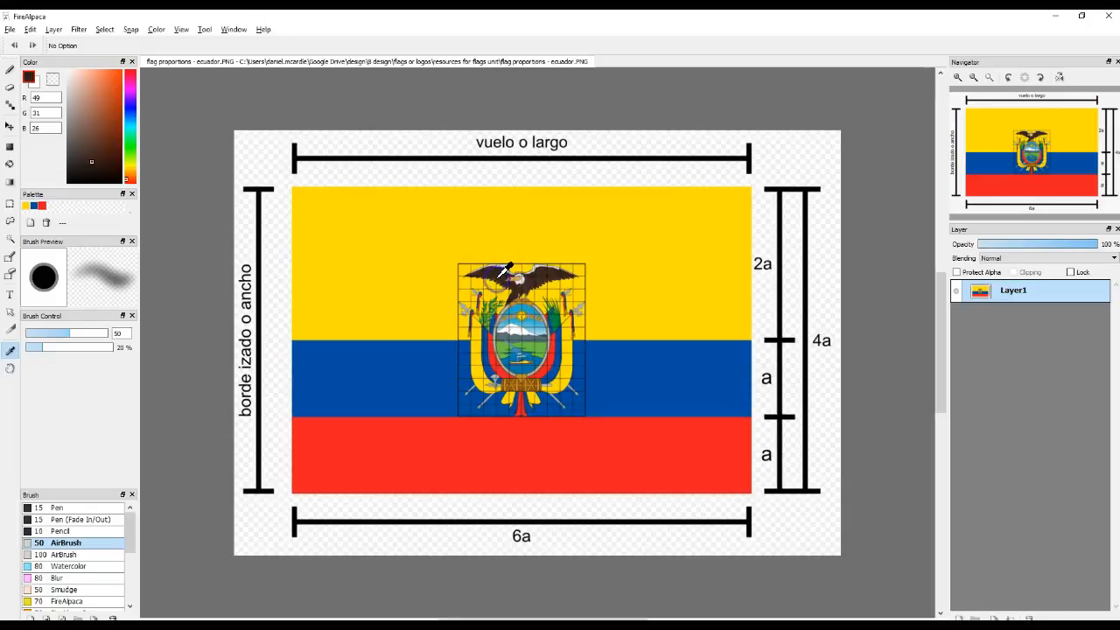
{"action": "scroll", "coordinate": [529, 287], "scroll_direction": "up", "scroll_amount": 5}
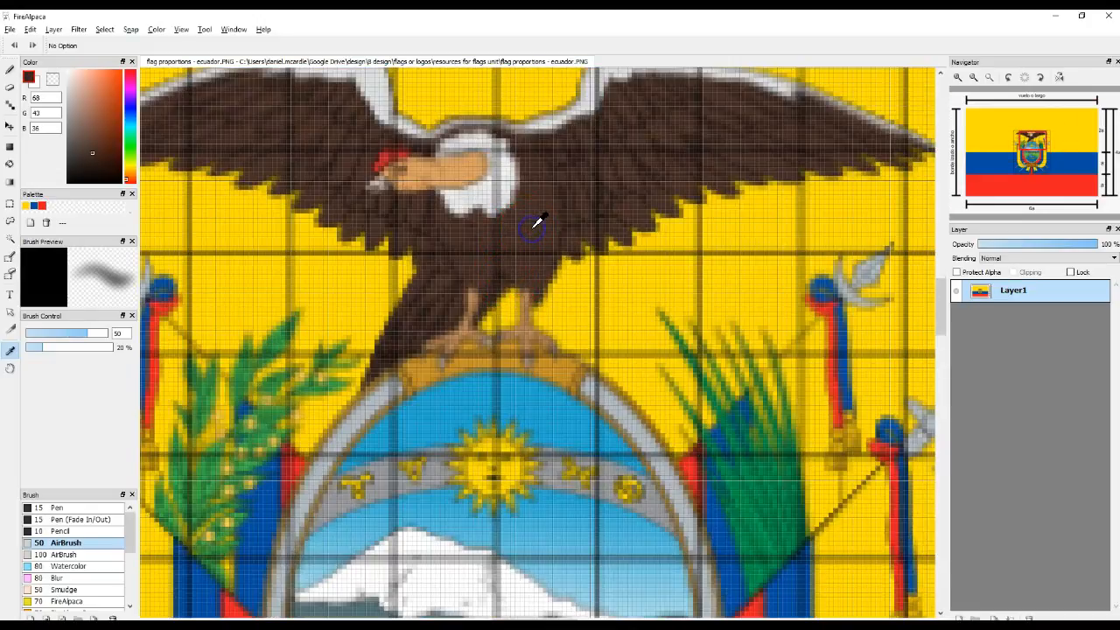
{"action": "left_click", "coordinate": [31, 223]}
{"action": "left_click", "coordinate": [614, 368]}
{"action": "left_click", "coordinate": [568, 386]}
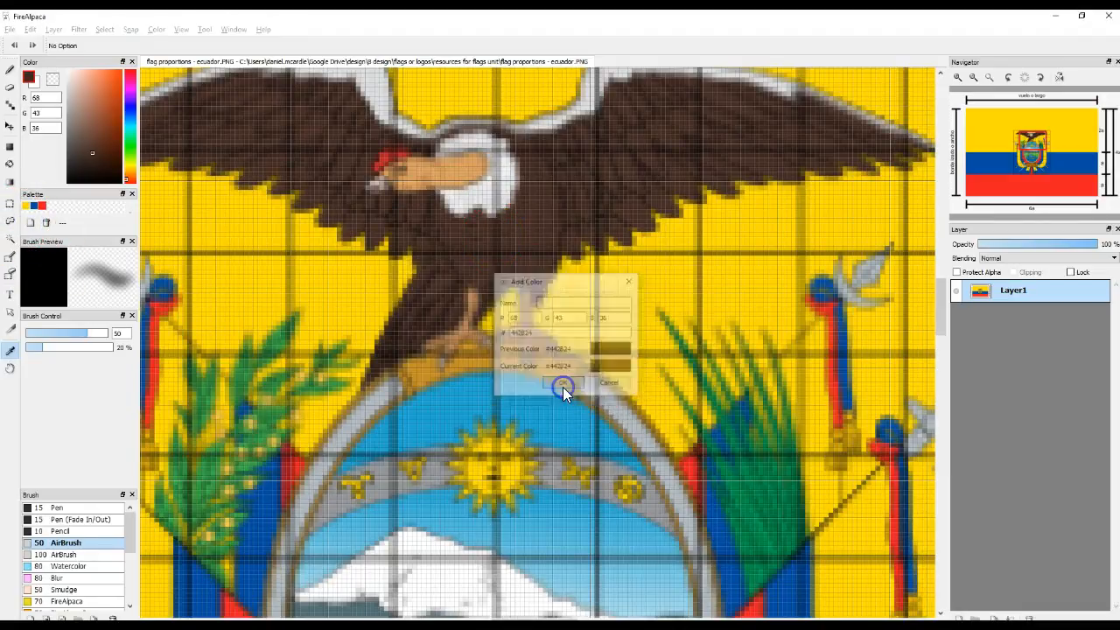
{"action": "scroll", "coordinate": [562, 386], "scroll_direction": "up", "scroll_amount": 3}
{"action": "scroll", "coordinate": [561, 385], "scroll_direction": "down", "scroll_amount": 4}
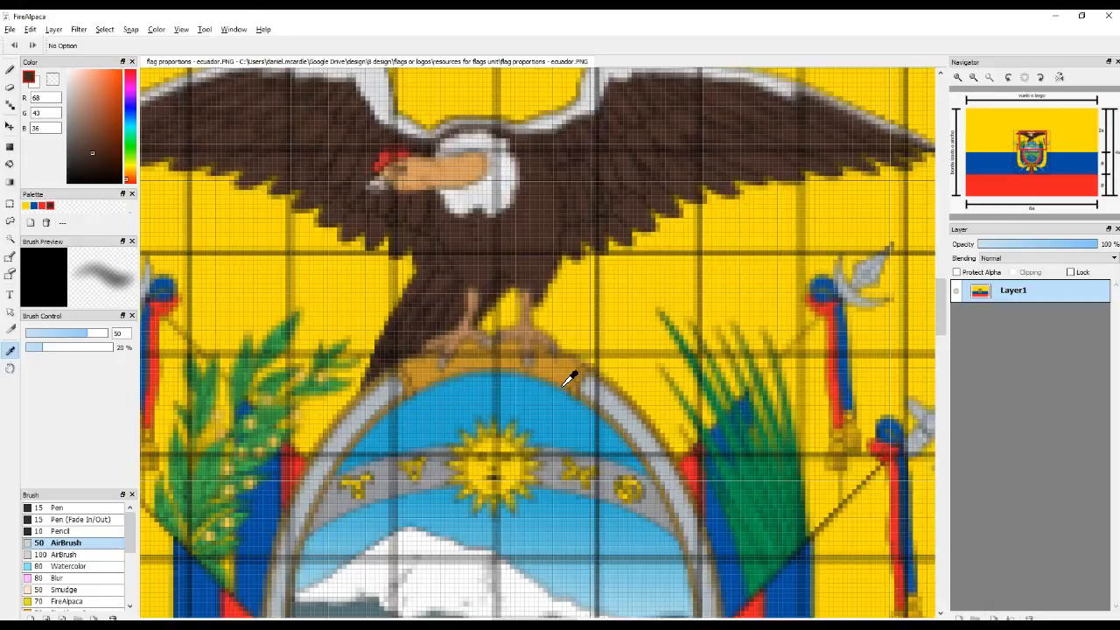
{"action": "scroll", "coordinate": [561, 386], "scroll_direction": "down", "scroll_amount": 4}
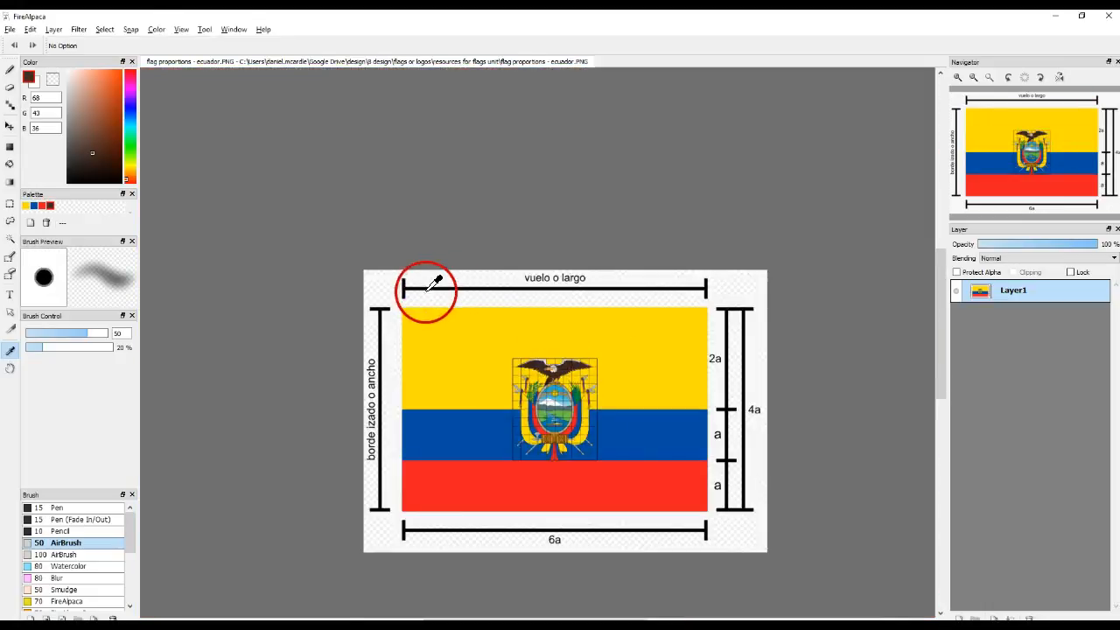
{"action": "scroll", "coordinate": [432, 292], "scroll_direction": "up", "scroll_amount": 2}
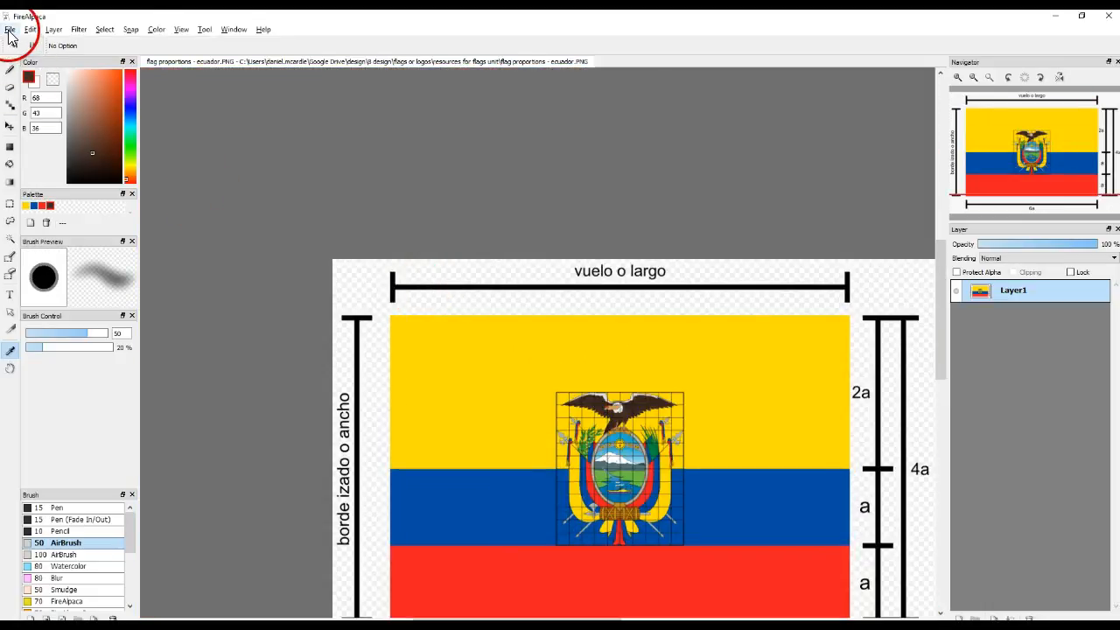
Switch to Google Slides, view the chosen draft flag design in the Flags B portfolio, and return to FireAlpaca.
{"action": "key", "text": "alt+Tab"}
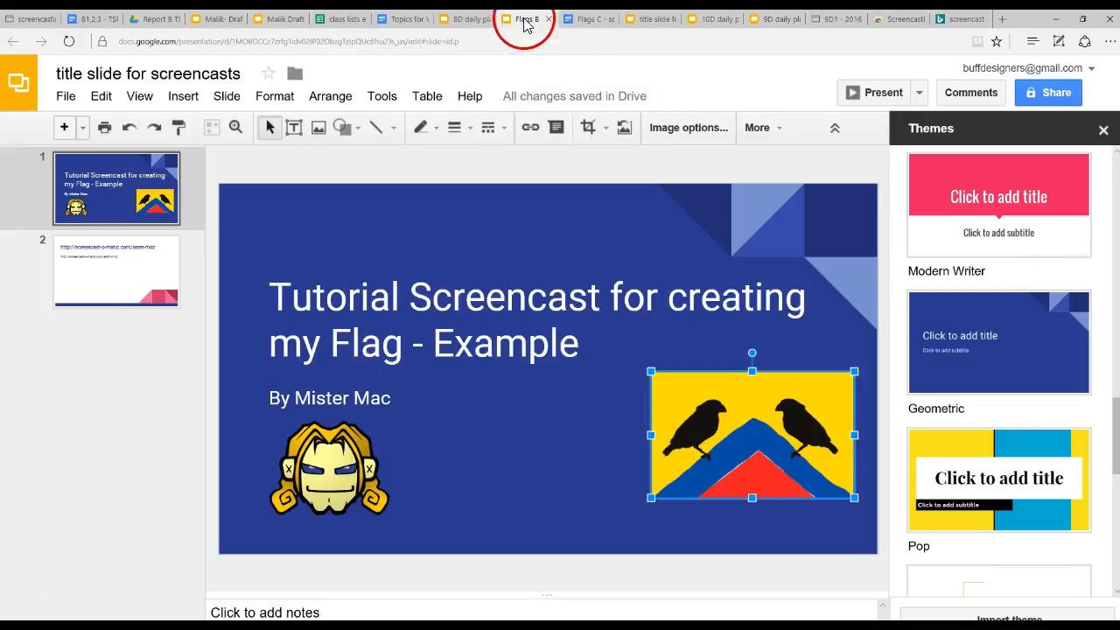
{"action": "left_click", "coordinate": [525, 21]}
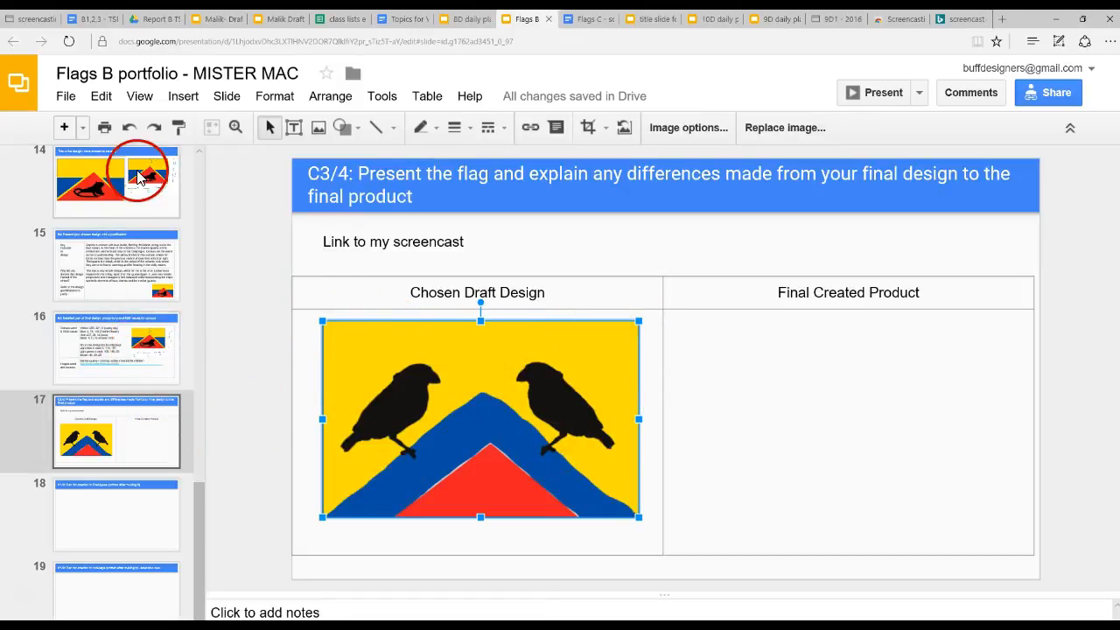
{"action": "key", "text": "alt+Tab"}
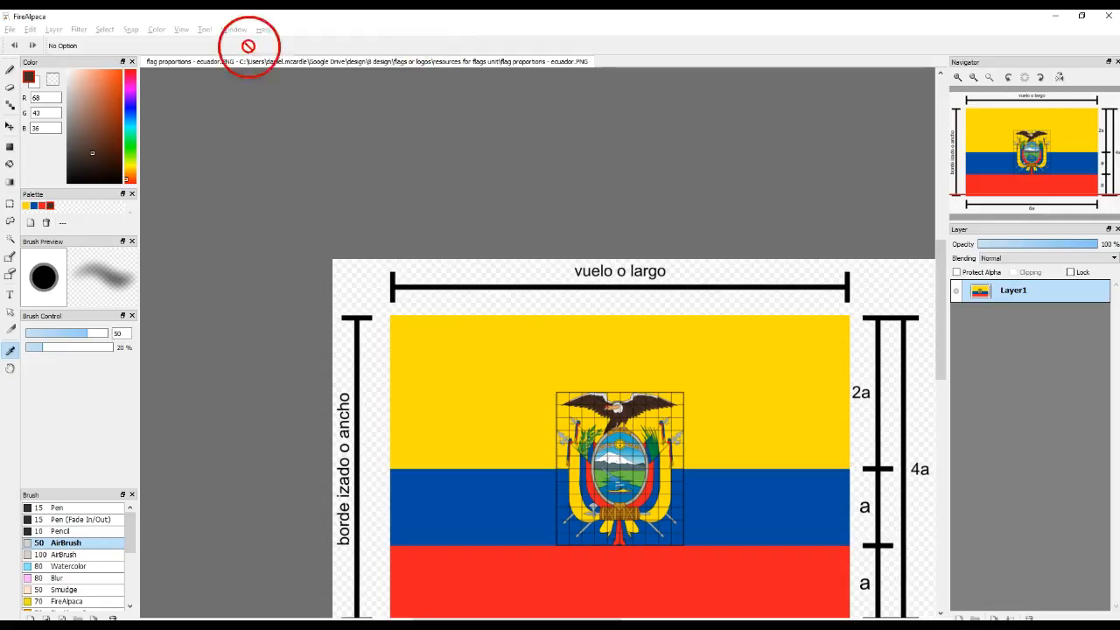
Create a new 1600 x 1000 pixel image at 350 dpi with a transparent background.
{"action": "left_click", "coordinate": [9, 28]}
{"action": "left_click", "coordinate": [19, 40]}
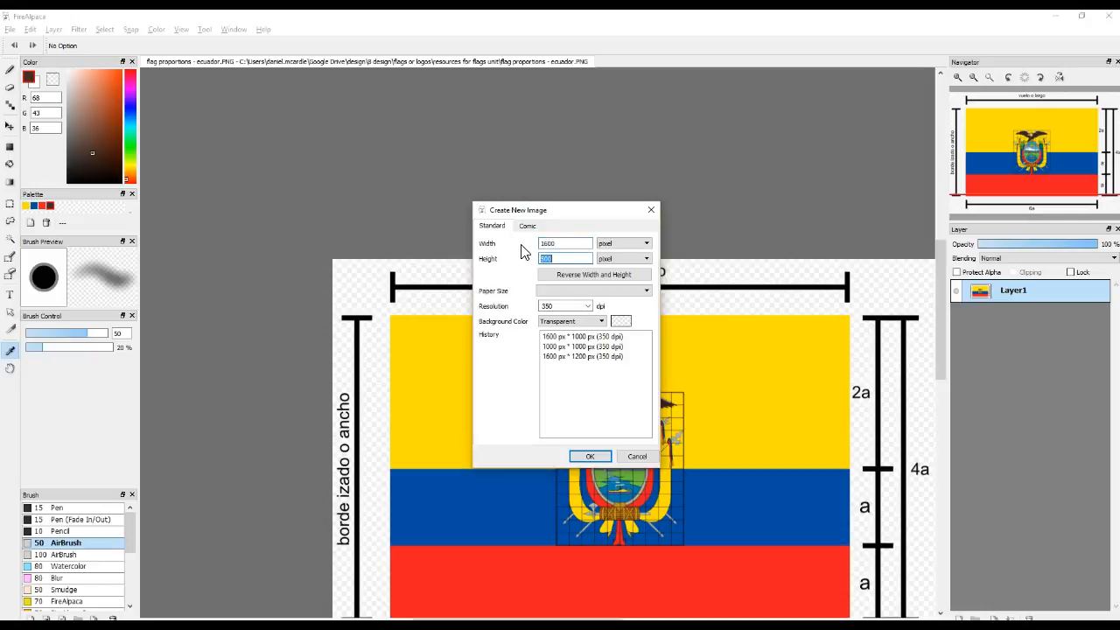
{"action": "key", "text": "Return"}
{"action": "left_click", "coordinate": [436, 226]}
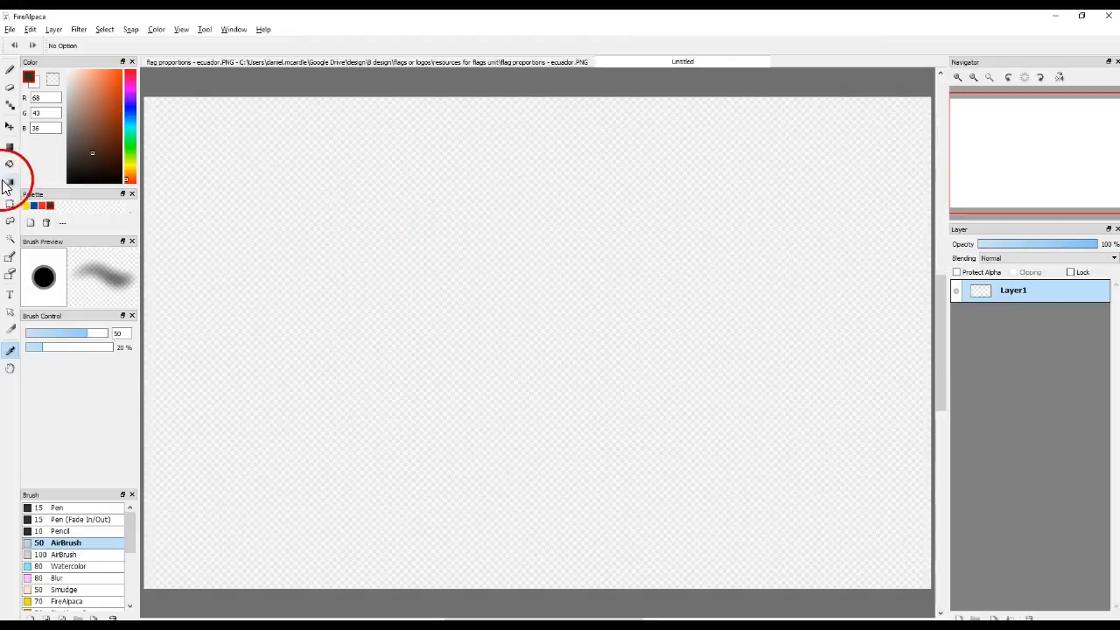
Select the whole blank canvas with a rectangular selection and fill it with the yellow palette color.
{"action": "left_click", "coordinate": [10, 205]}
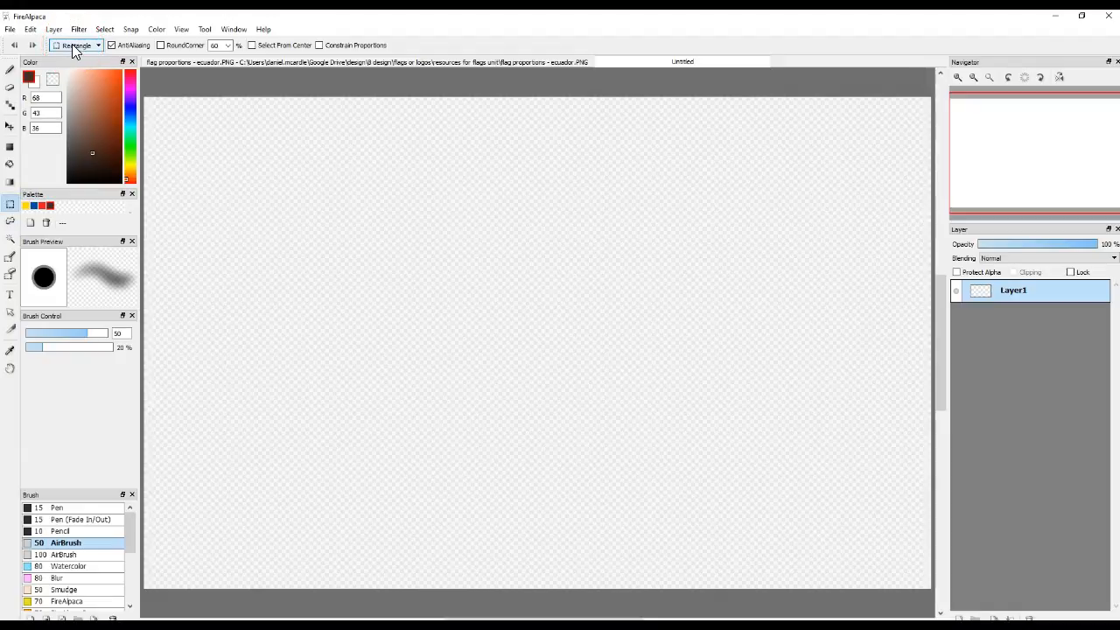
{"action": "left_click", "coordinate": [25, 205]}
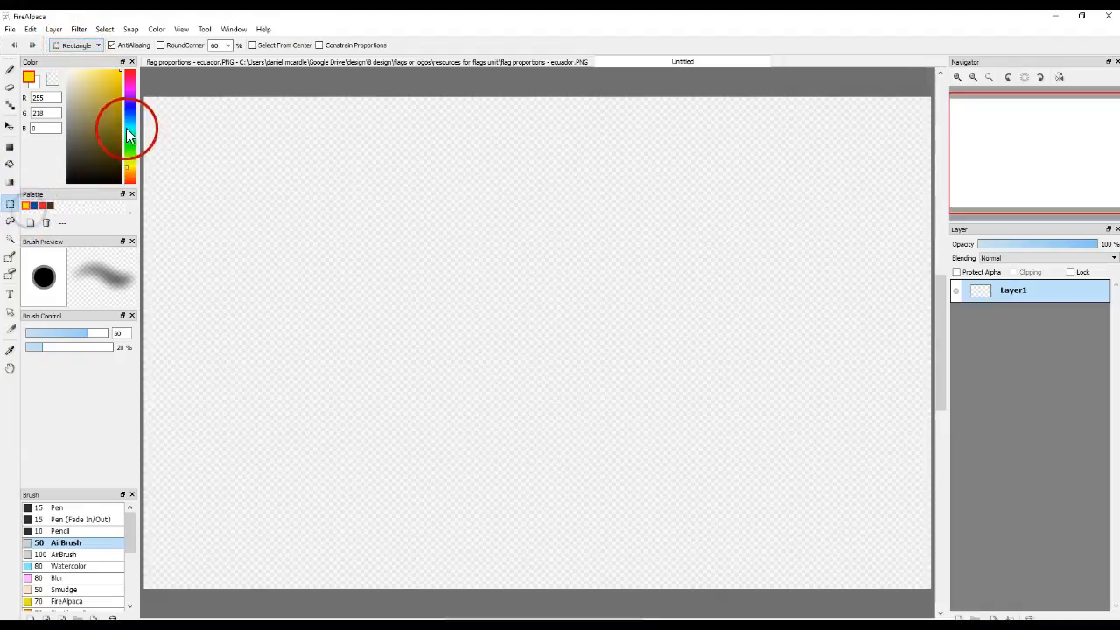
{"action": "left_click", "coordinate": [11, 148]}
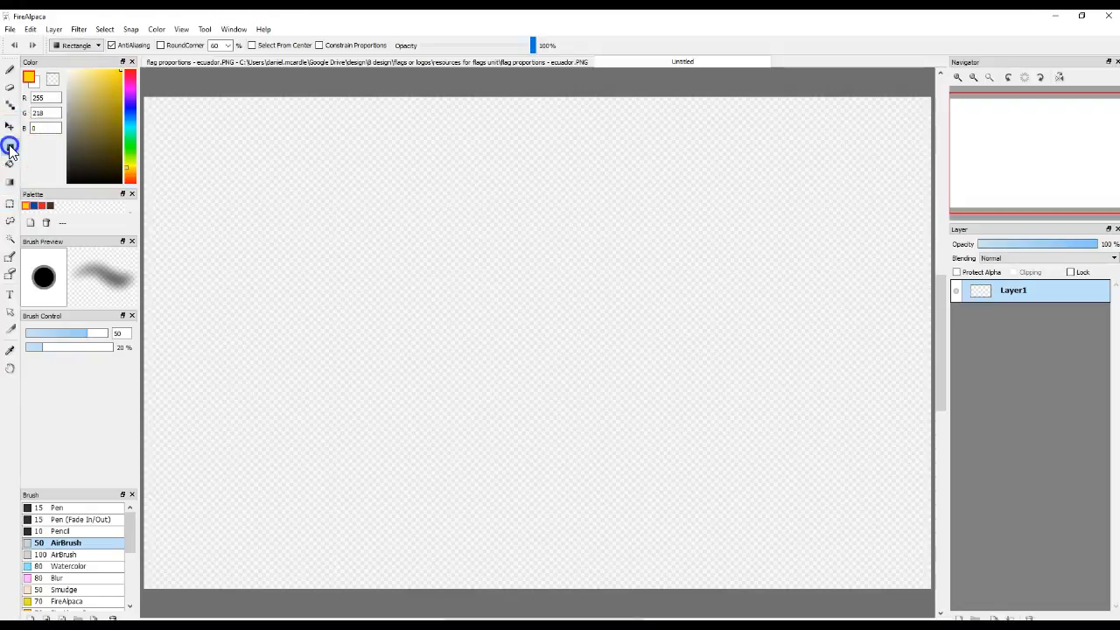
{"action": "left_click", "coordinate": [9, 204]}
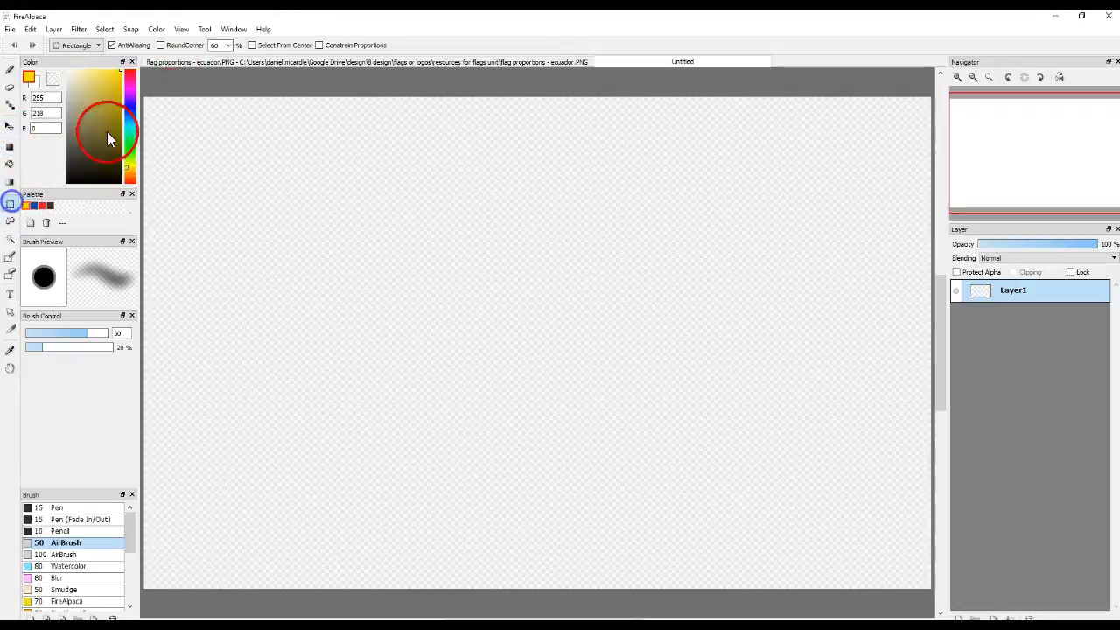
{"action": "left_click_drag", "start_coordinate": [191, 225], "coordinate": [931, 596]}
{"action": "left_click", "coordinate": [9, 165]}
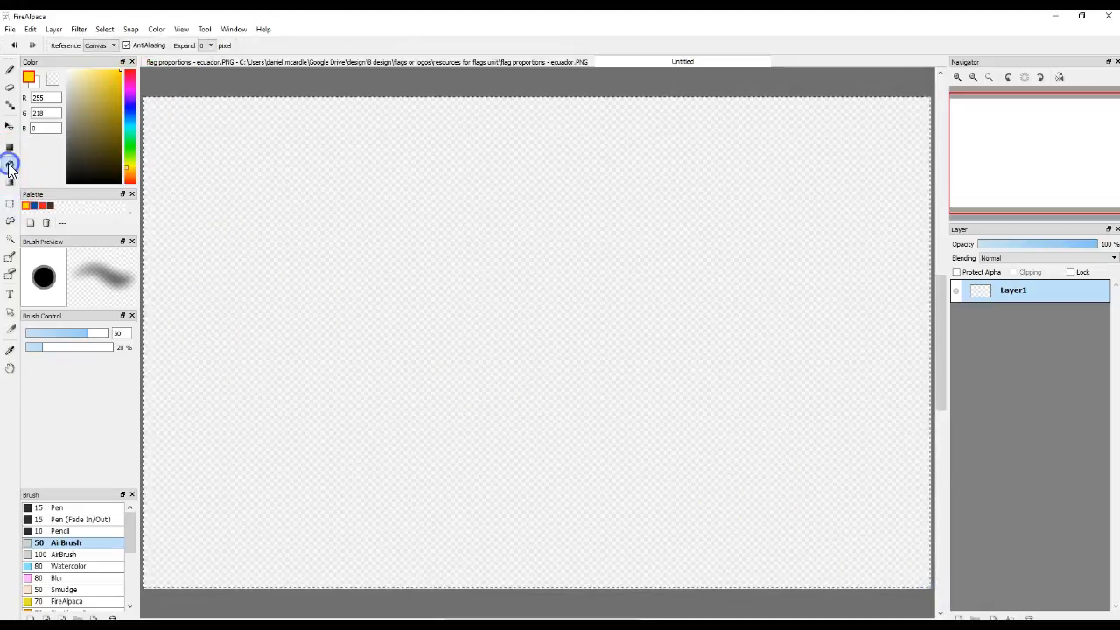
{"action": "left_click", "coordinate": [233, 170]}
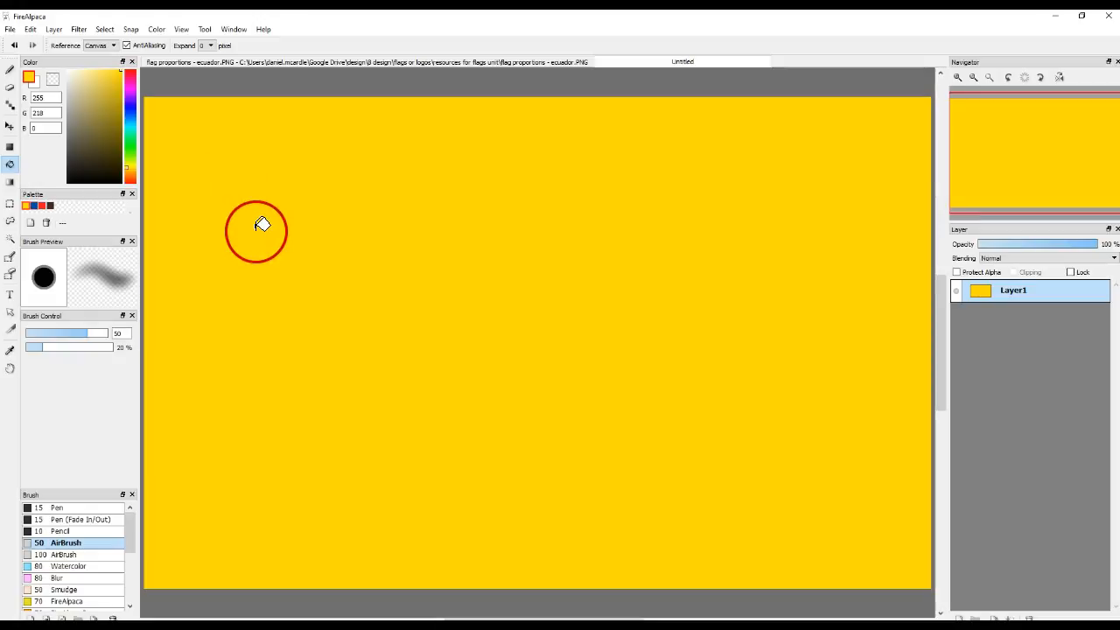
{"action": "scroll", "coordinate": [263, 225], "scroll_direction": "down", "scroll_amount": 1}
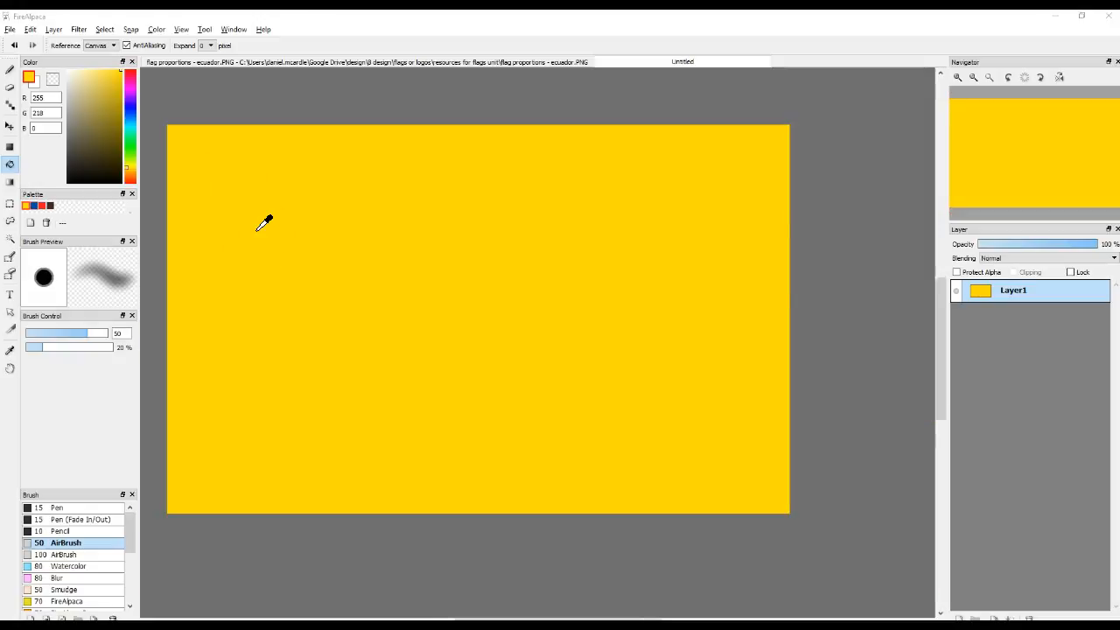
Check the draft flag in Google Slides, return to FireAlpaca, and prepare a Polygon selection without antialiasing, using the palette's blue as the current color.
{"action": "key", "text": "alt+Tab"}
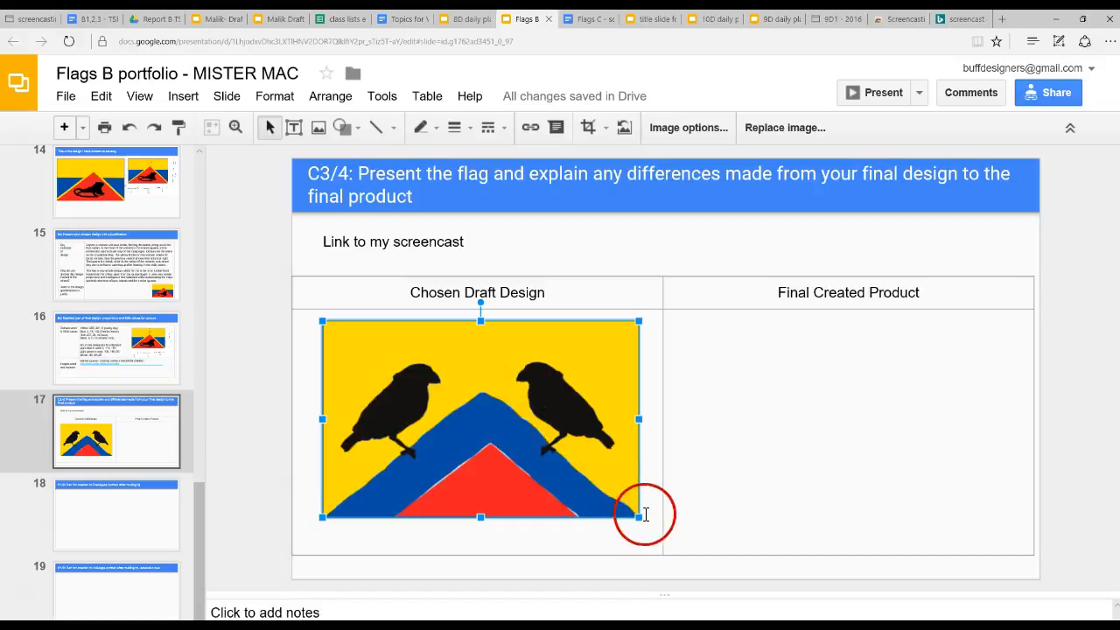
{"action": "key", "text": "alt+Tab"}
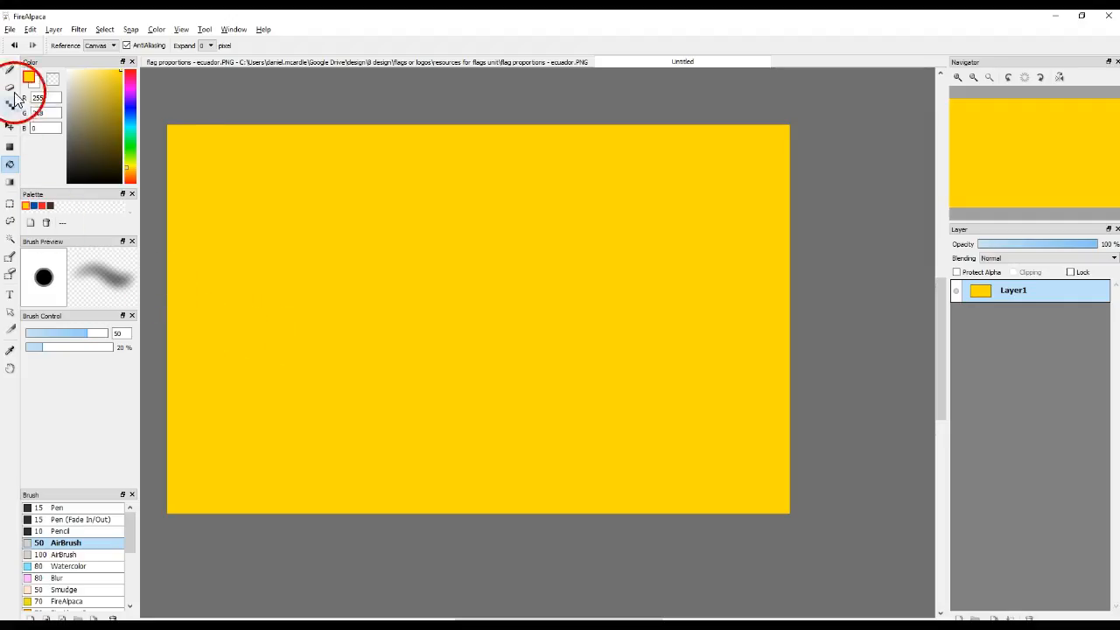
{"action": "left_click", "coordinate": [34, 205]}
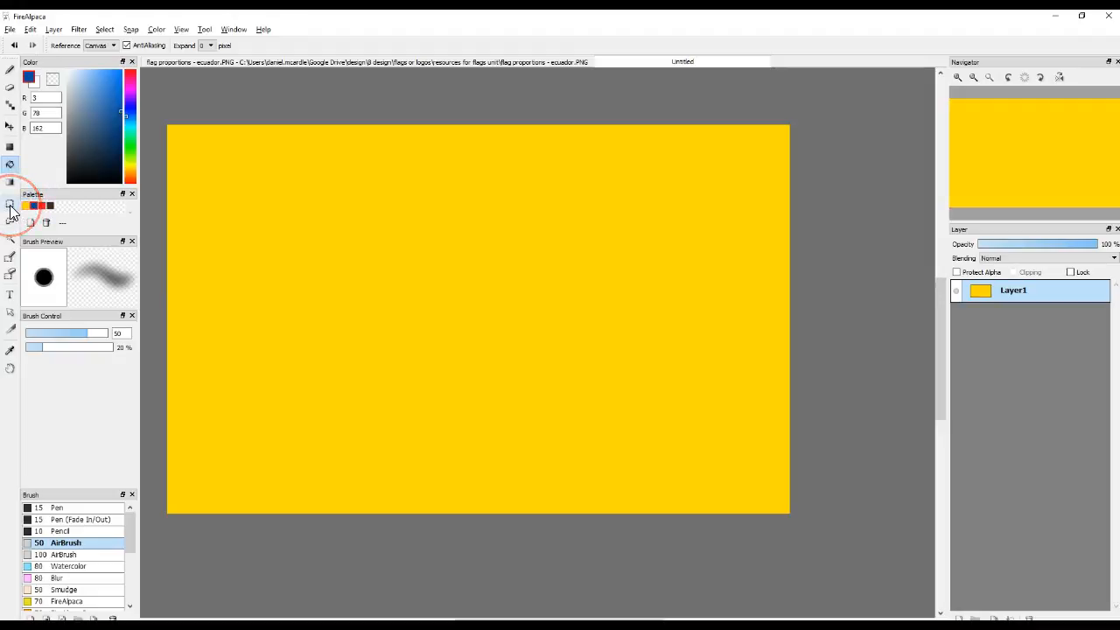
{"action": "left_click", "coordinate": [10, 207]}
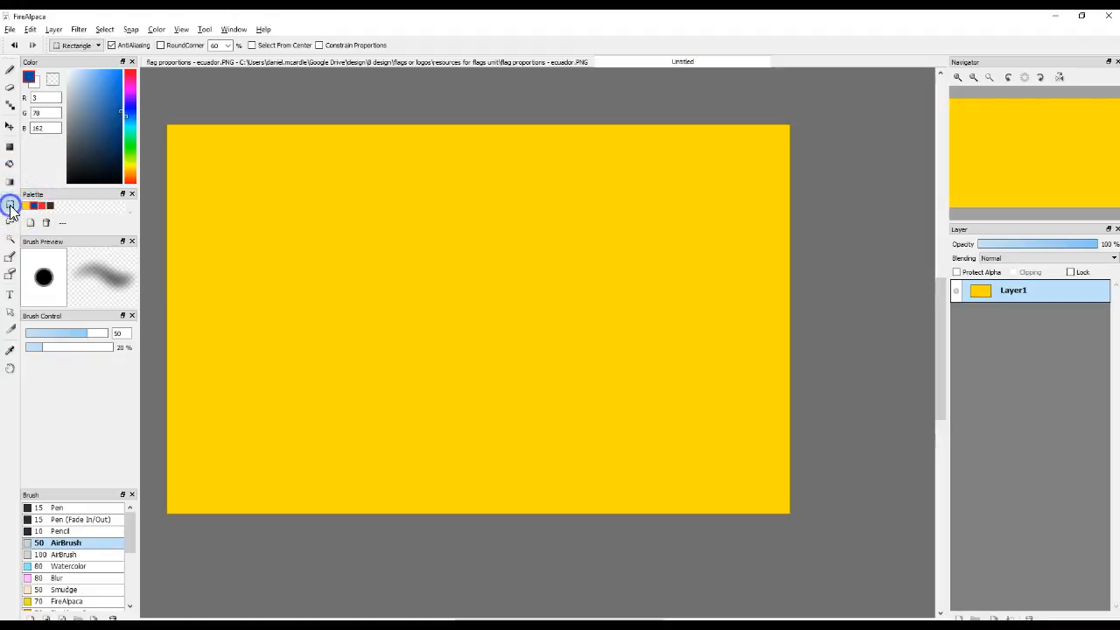
{"action": "left_click", "coordinate": [100, 46]}
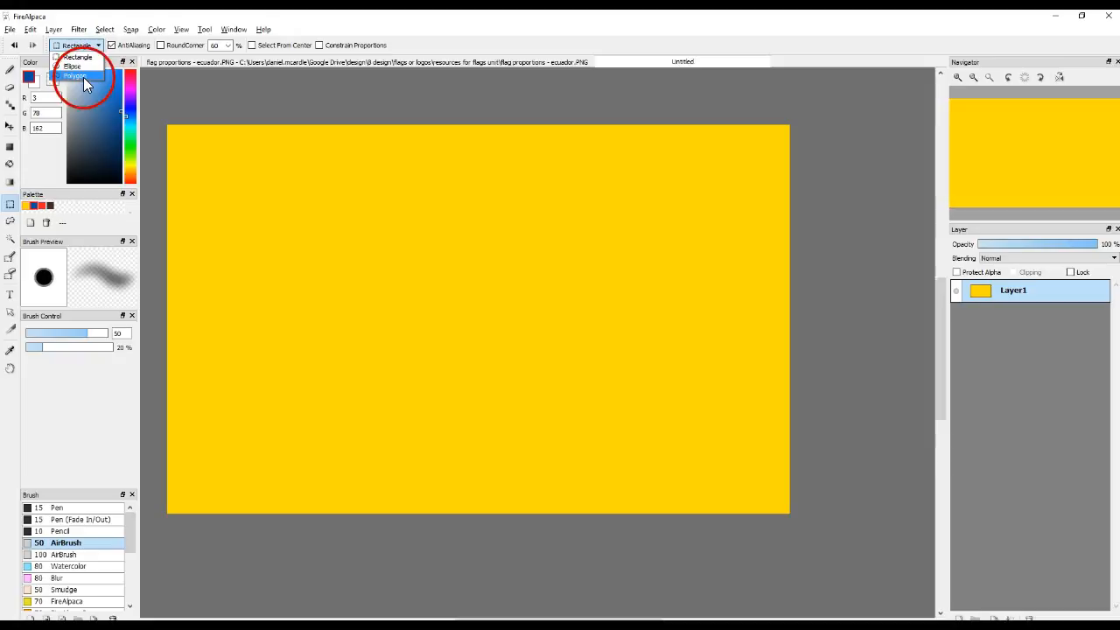
{"action": "left_click", "coordinate": [112, 45]}
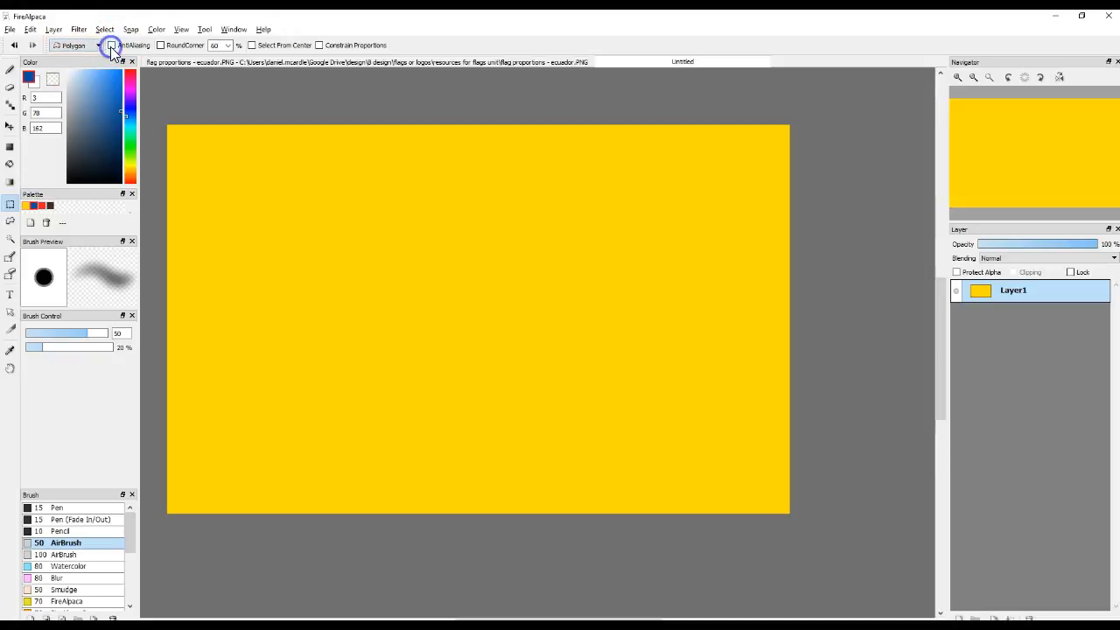
{"action": "left_click", "coordinate": [160, 45]}
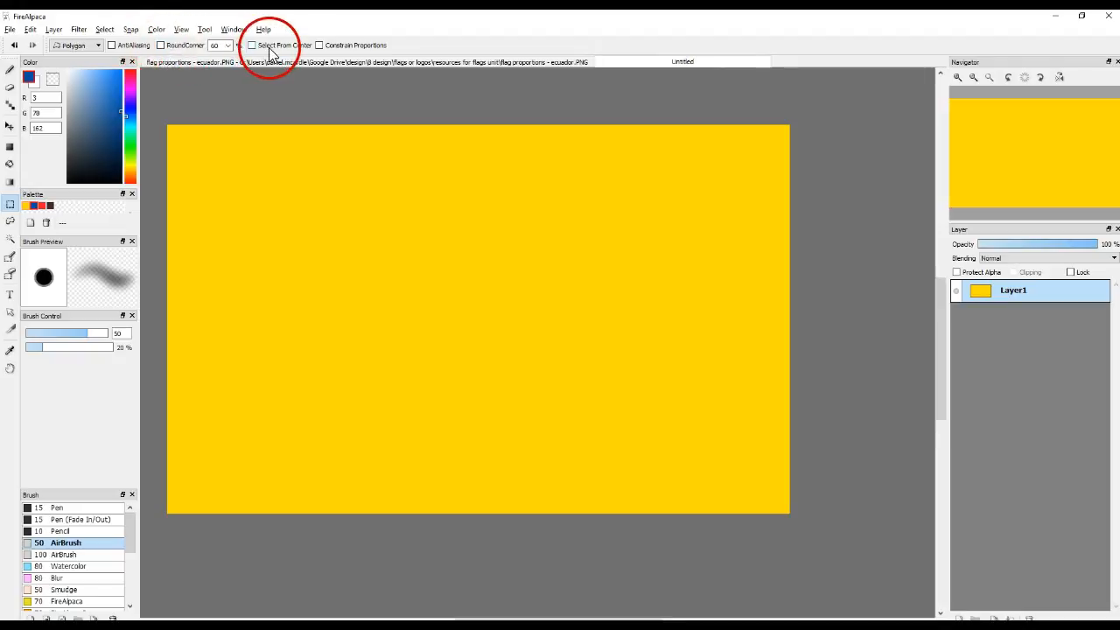
Display crop marks with margin guides and a centre cross over the yellow canvas.
{"action": "left_click", "coordinate": [181, 30]}
{"action": "left_click", "coordinate": [209, 200]}
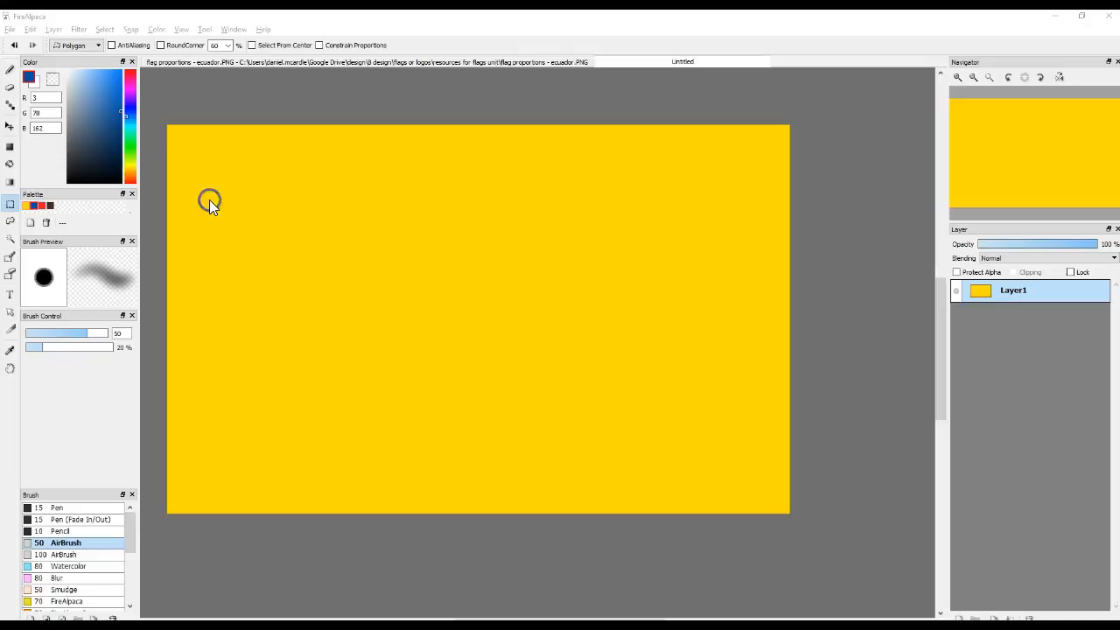
{"action": "left_click", "coordinate": [571, 415]}
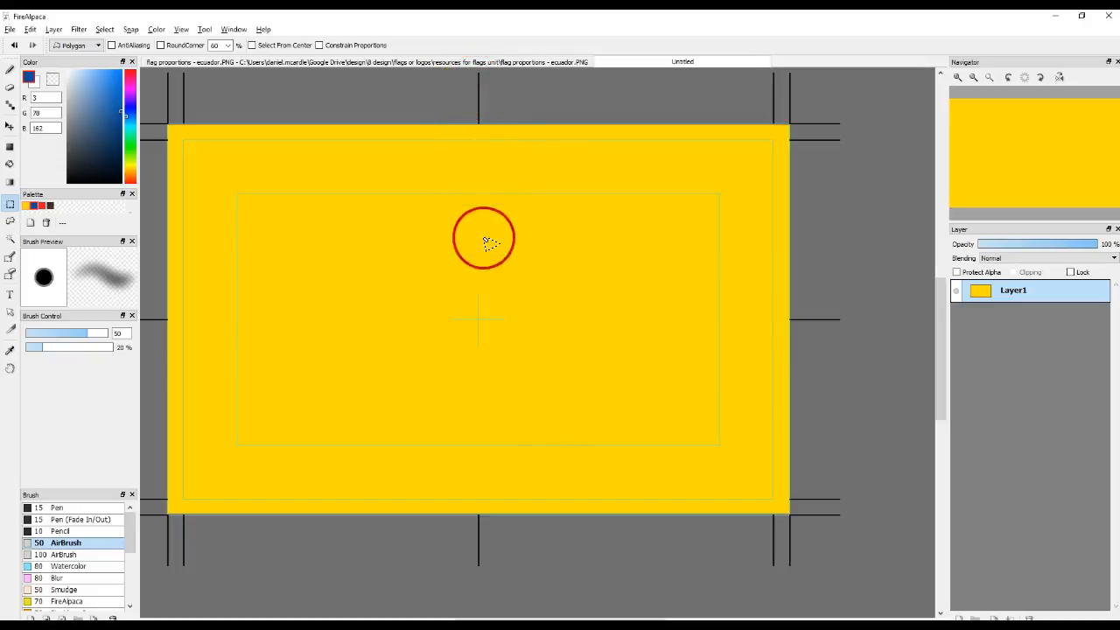
Compare with the draft in Google Slides, return to FireAlpaca, and outline a triangular selection from above the canvas centre to both lower corners.
{"action": "key", "text": "alt+Tab"}
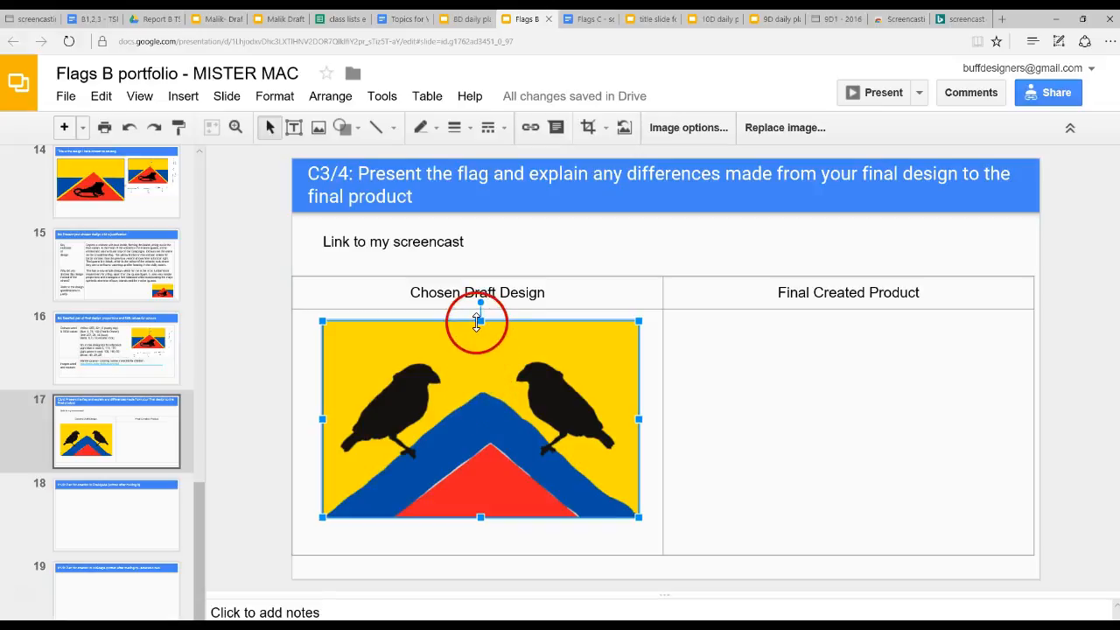
{"action": "key", "text": "alt+Tab"}
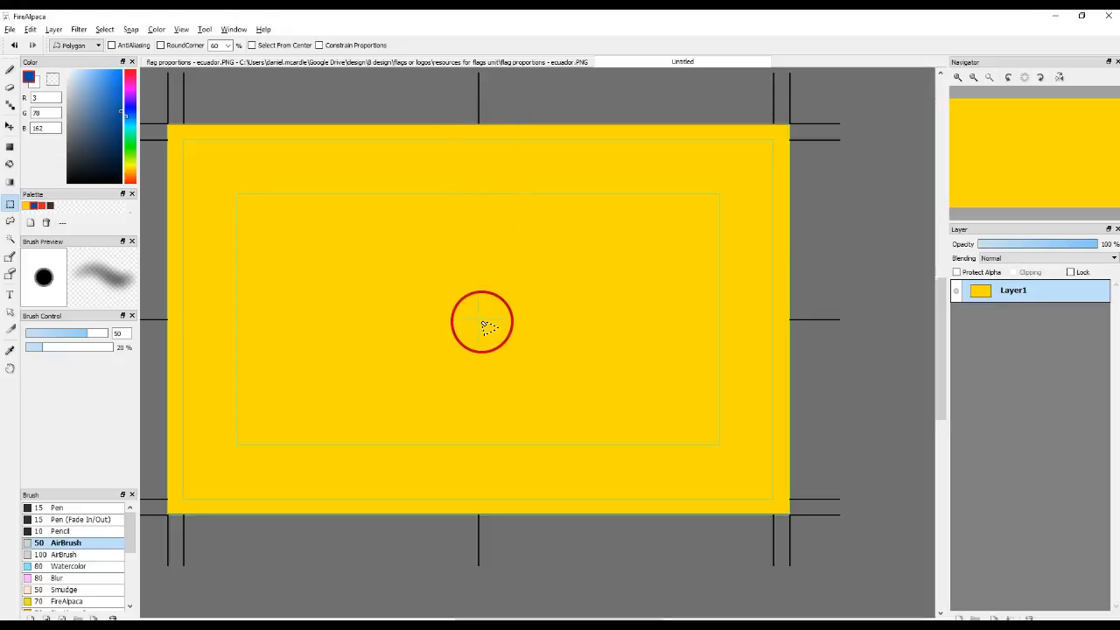
{"action": "left_click_drag", "start_coordinate": [465, 254], "coordinate": [170, 517]}
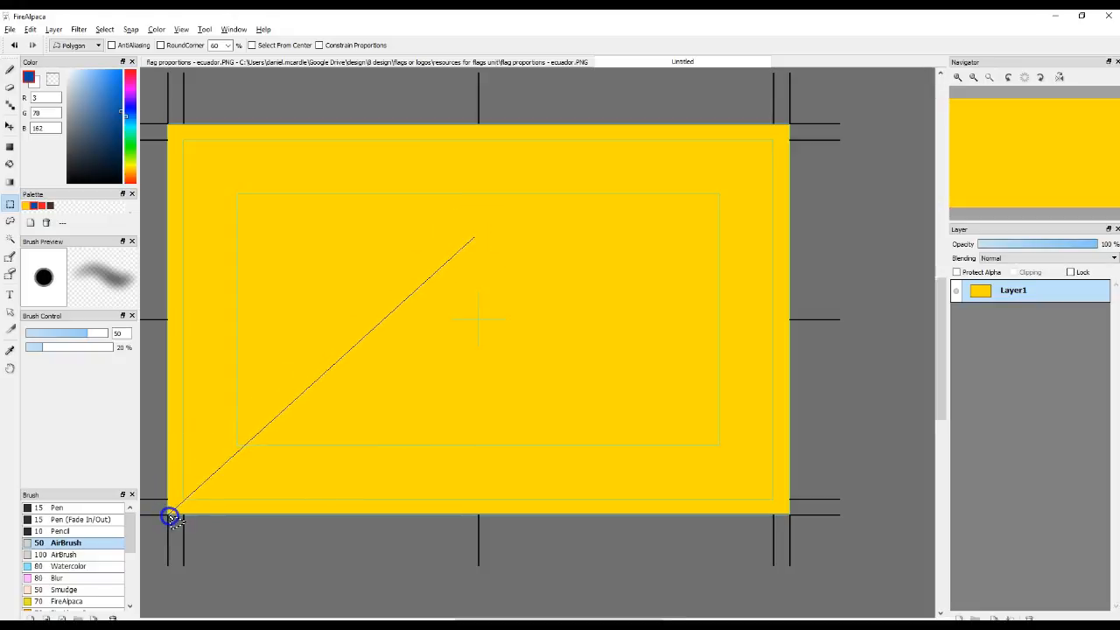
{"action": "key", "text": "Escape"}
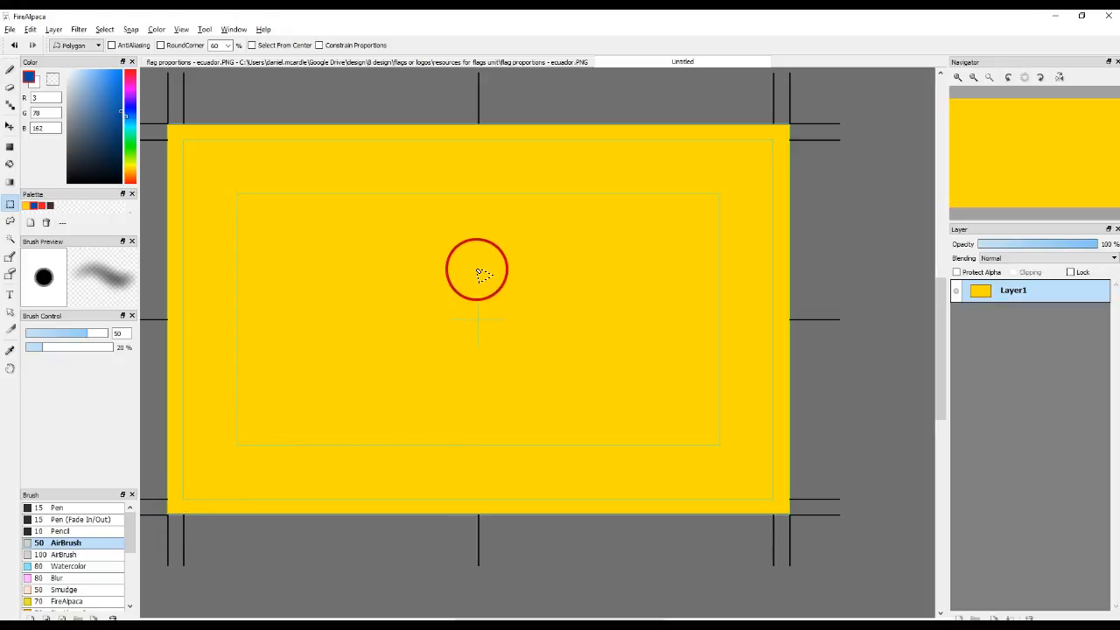
{"action": "left_click", "coordinate": [477, 270]}
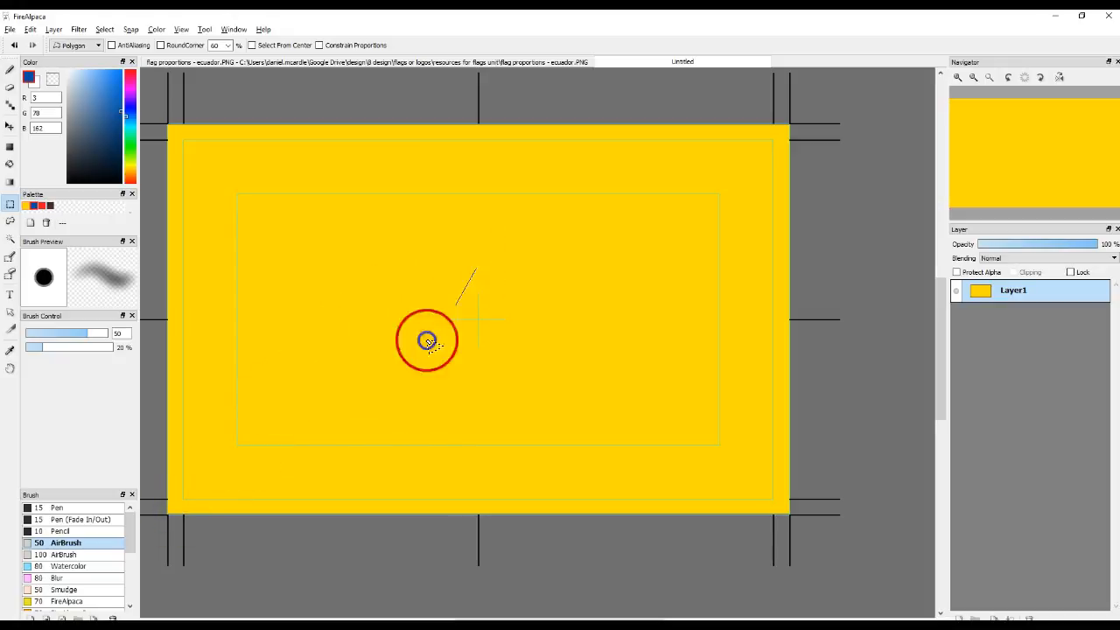
{"action": "left_click", "coordinate": [147, 531]}
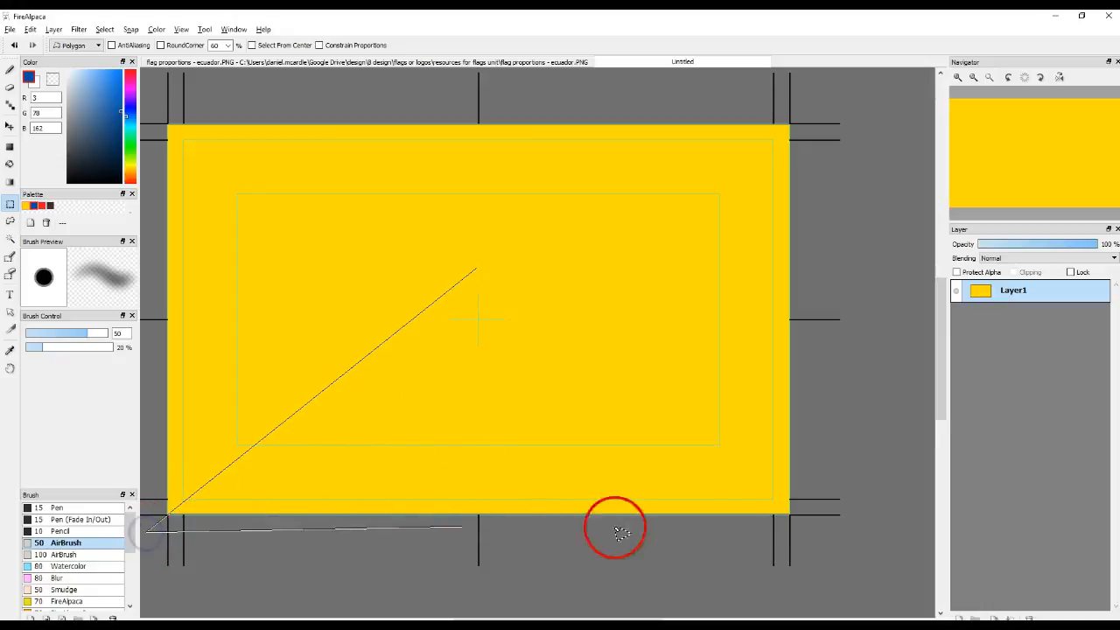
{"action": "left_click", "coordinate": [794, 518]}
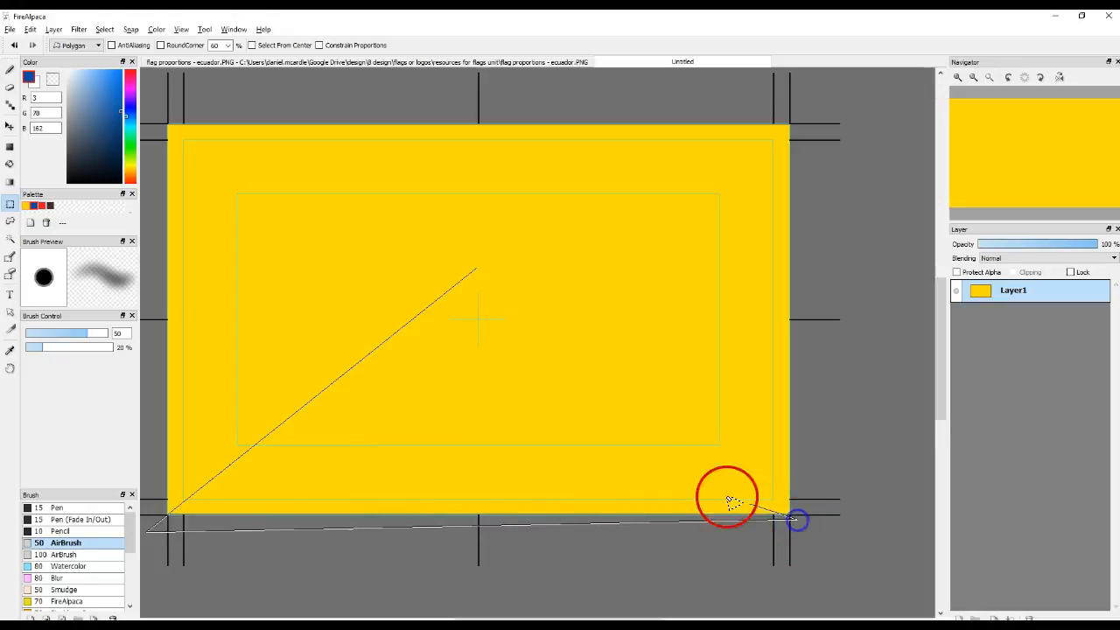
{"action": "left_click", "coordinate": [476, 270]}
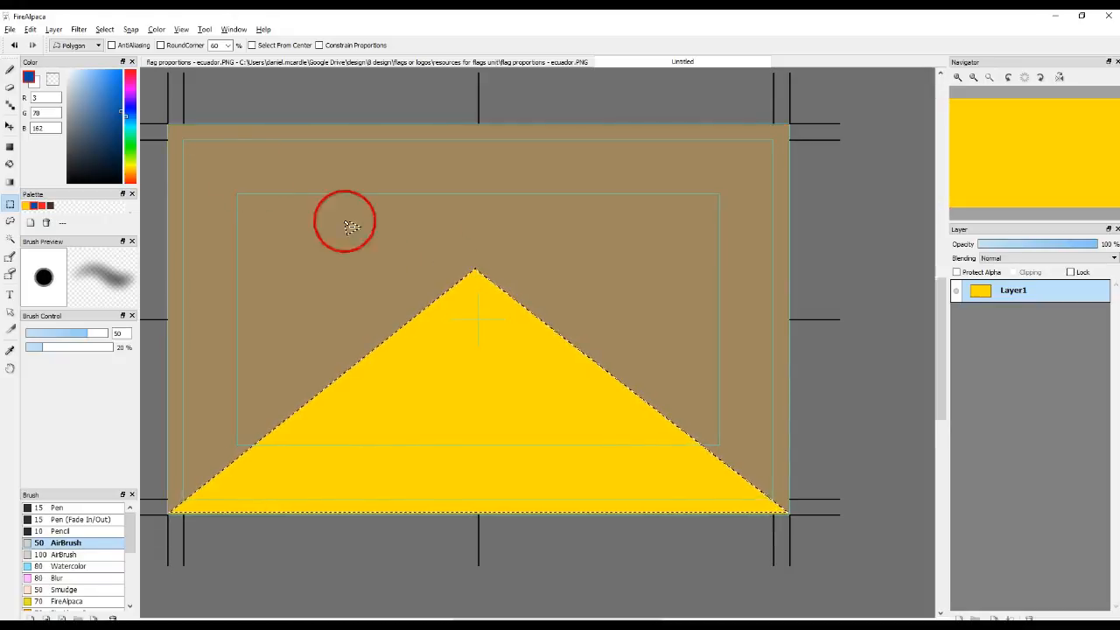
Fill the triangular selection with blue, undo that fill, and repeat it on a newly added layer.
{"action": "left_click", "coordinate": [10, 164]}
{"action": "left_click", "coordinate": [559, 430]}
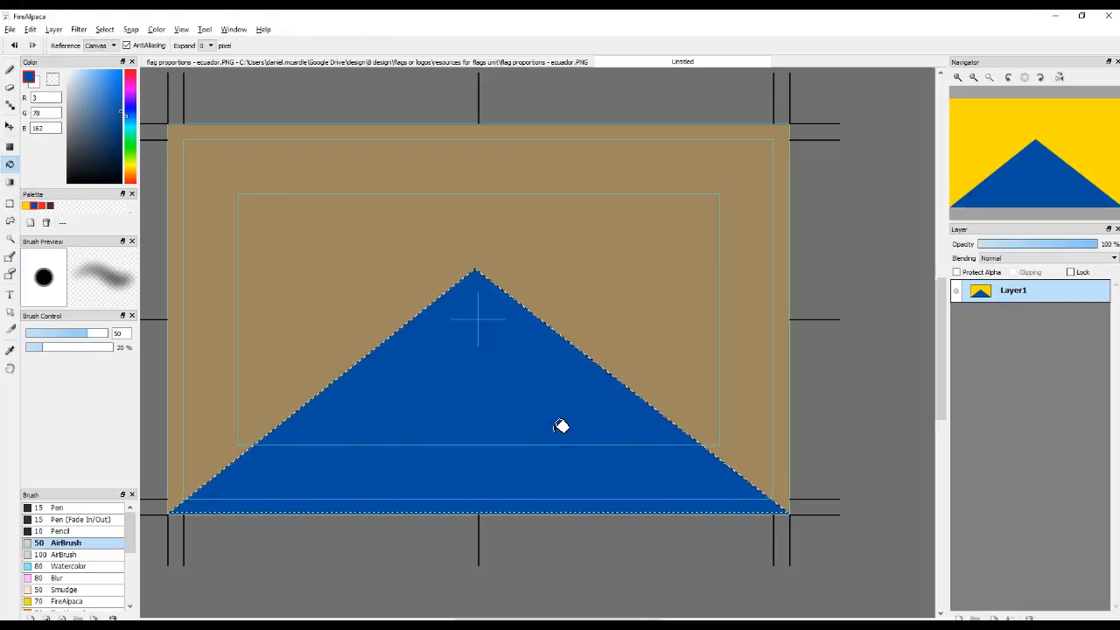
{"action": "key", "text": "ctrl+z"}
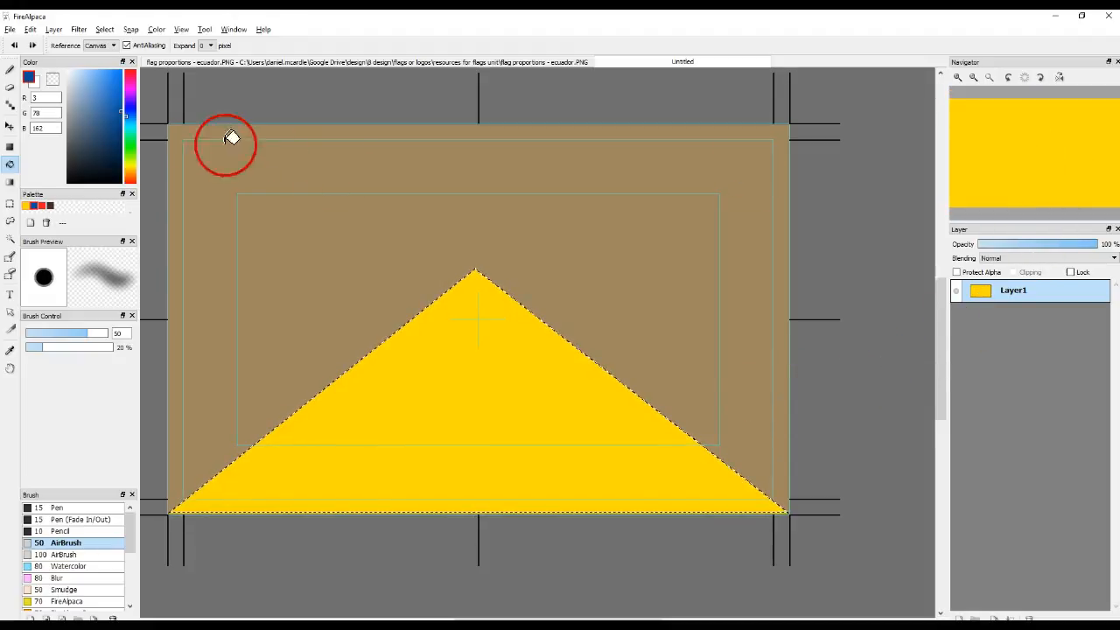
{"action": "left_click", "coordinate": [53, 29]}
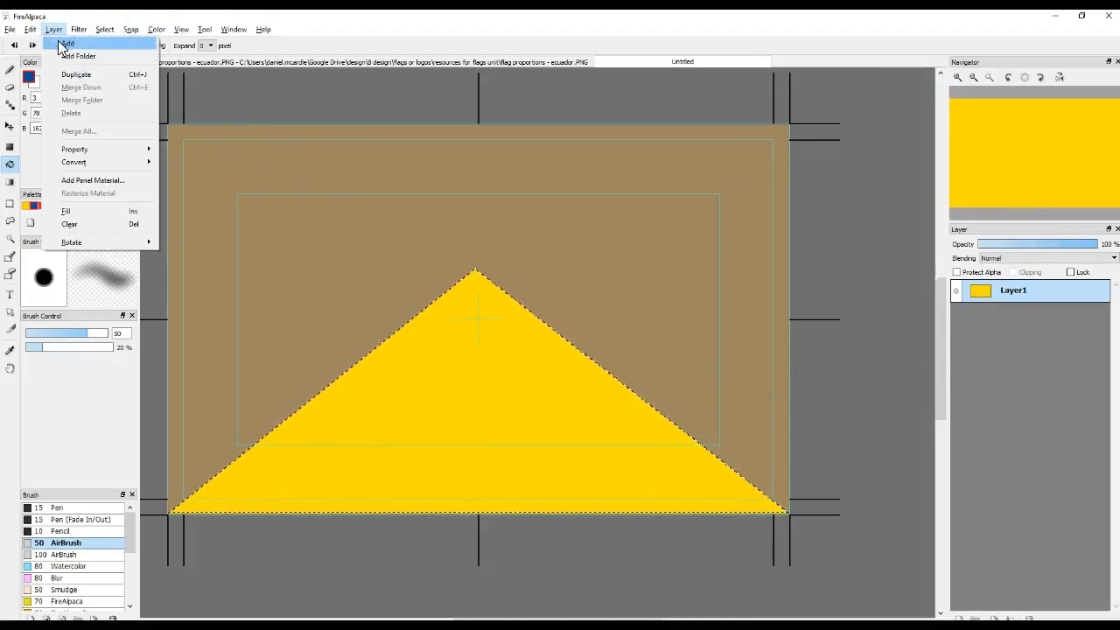
{"action": "left_click", "coordinate": [59, 46]}
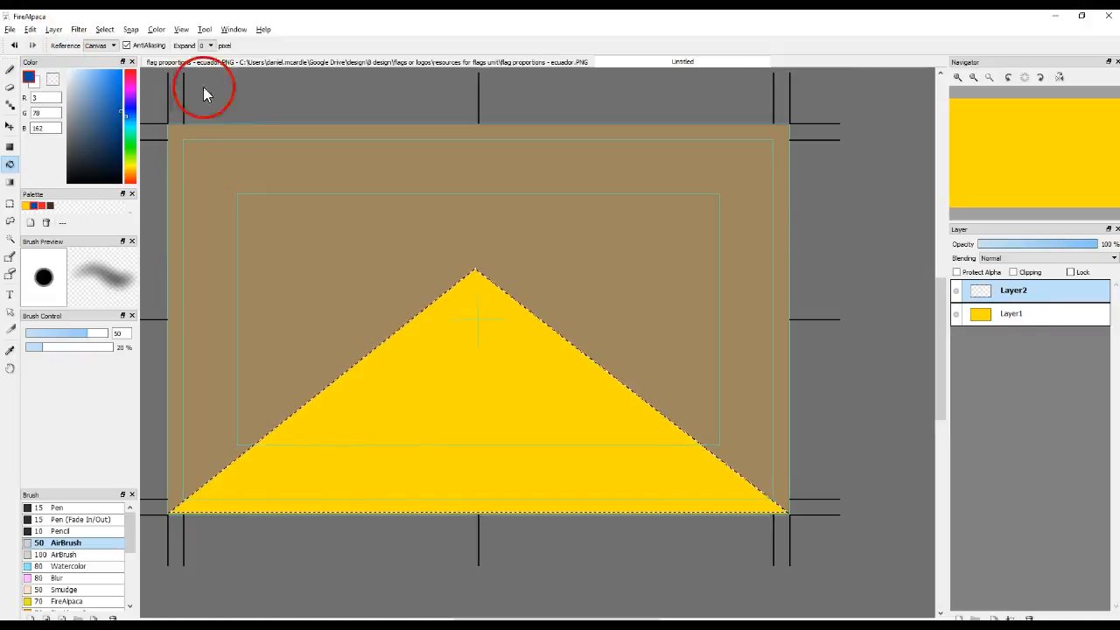
{"action": "left_click", "coordinate": [435, 391]}
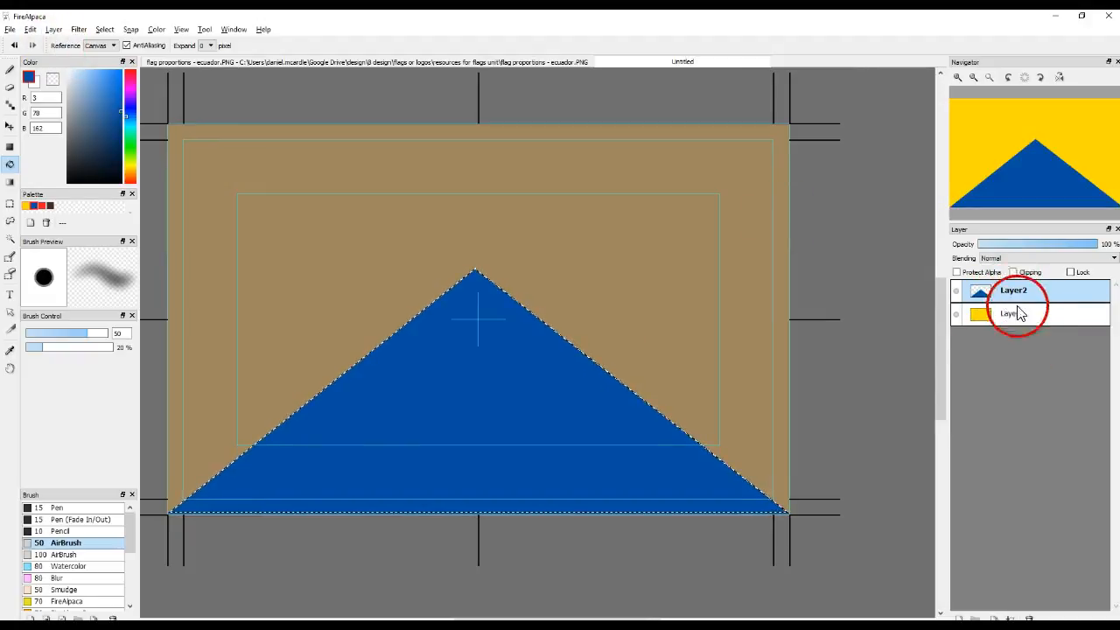
Clear the selection and toggle the yellow layer's visibility off and on to inspect the blue triangle by itself.
{"action": "left_click", "coordinate": [957, 315]}
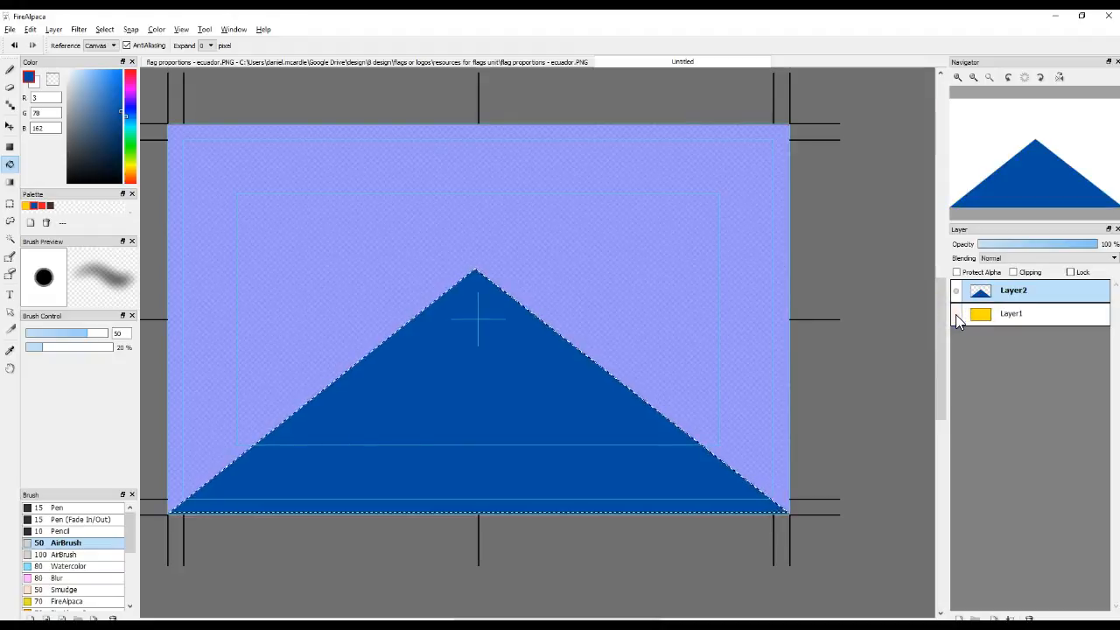
{"action": "key", "text": "ctrl+d"}
{"action": "left_click", "coordinate": [956, 314]}
{"action": "left_click", "coordinate": [957, 315]}
{"action": "left_click", "coordinate": [957, 315]}
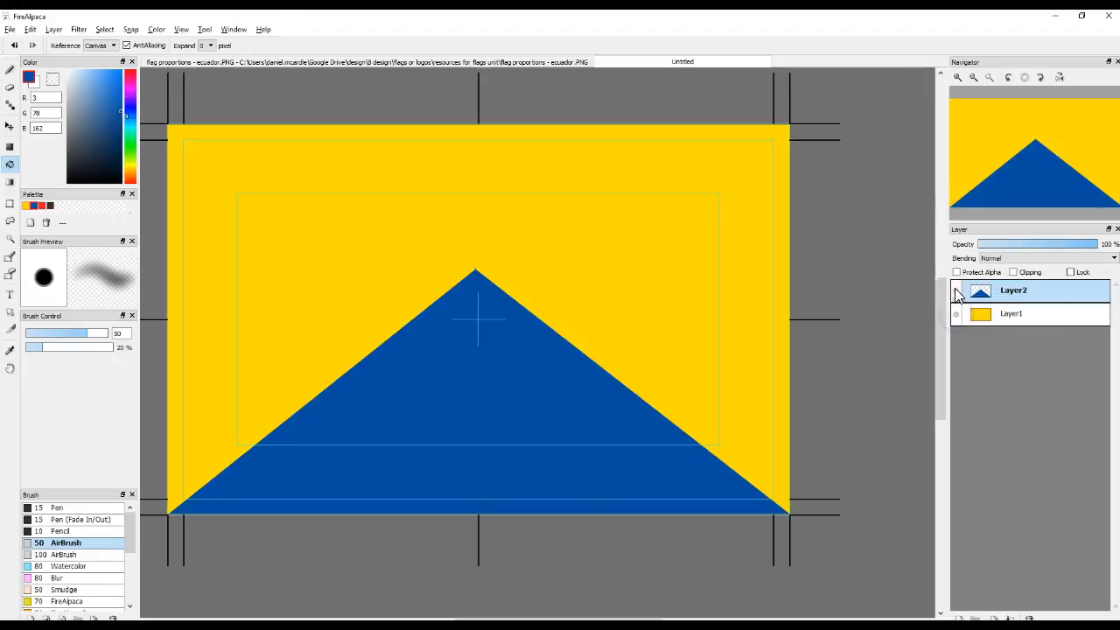
Rename the yellow layer "background" and the blue triangle's layer "volcano blue".
{"action": "double_click", "coordinate": [1006, 315]}
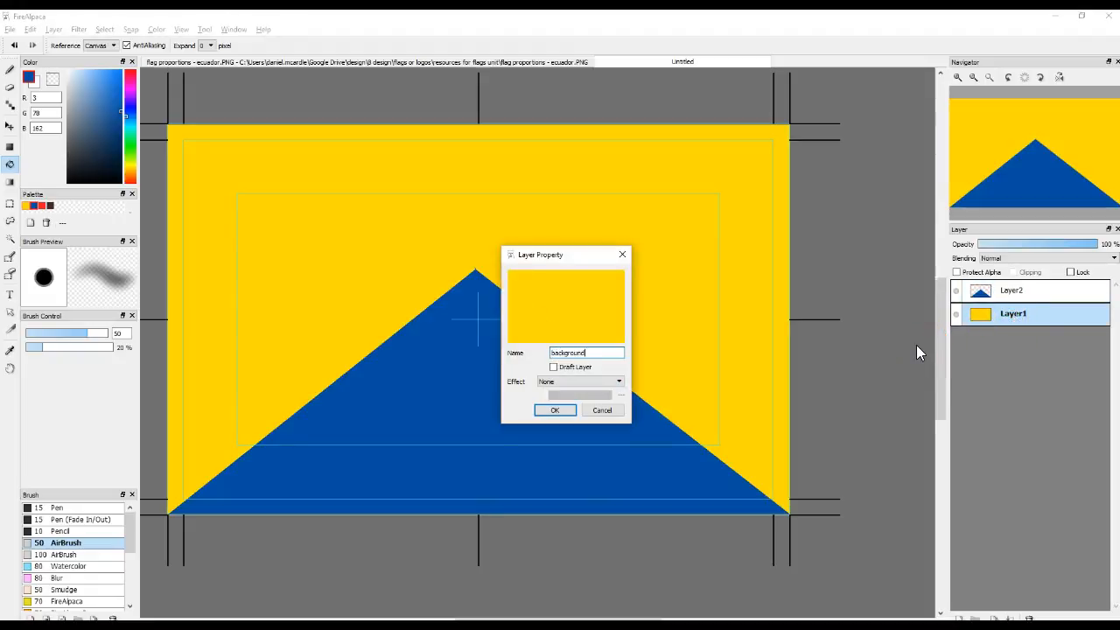
{"action": "key", "text": "Return"}
{"action": "left_click", "coordinate": [1021, 293]}
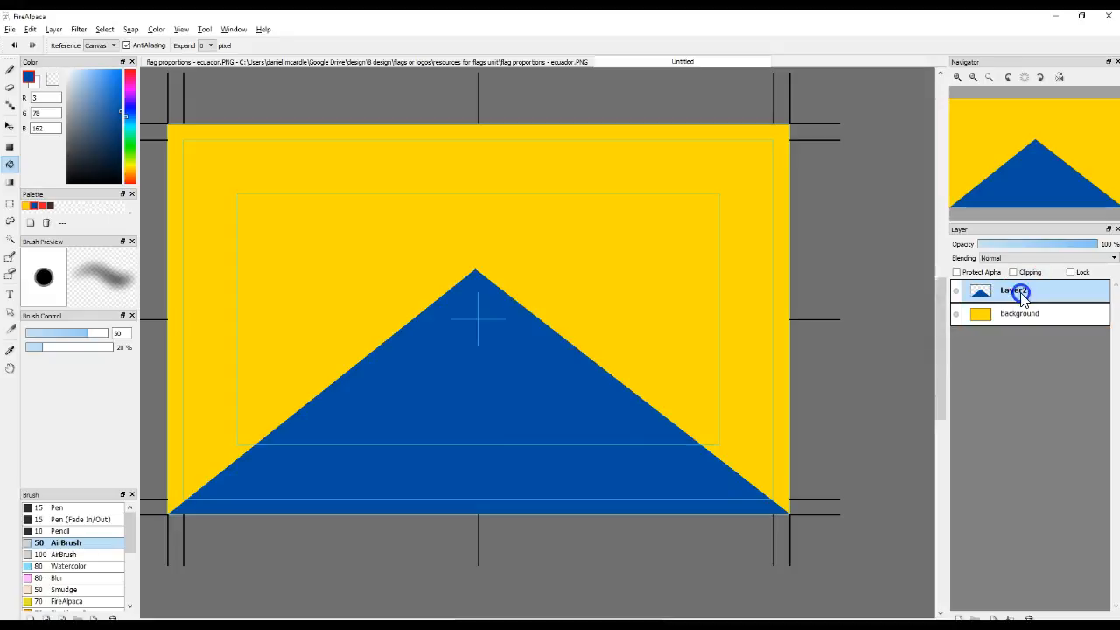
{"action": "double_click", "coordinate": [1020, 294]}
{"action": "type", "text": "volcano blue"}
{"action": "key", "text": "Return"}
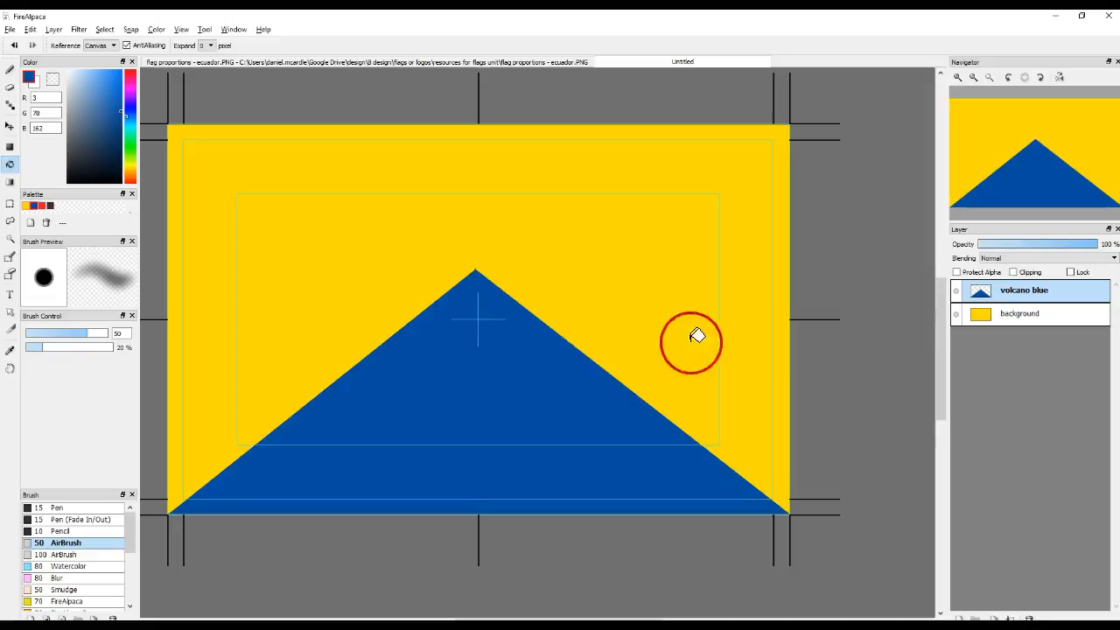
Compare the blue triangle with the draft flag in Google Slides, examining the inner red triangle's placement, and return to FireAlpaca.
{"action": "key", "text": "alt+Tab"}
{"action": "left_click", "coordinate": [555, 357]}
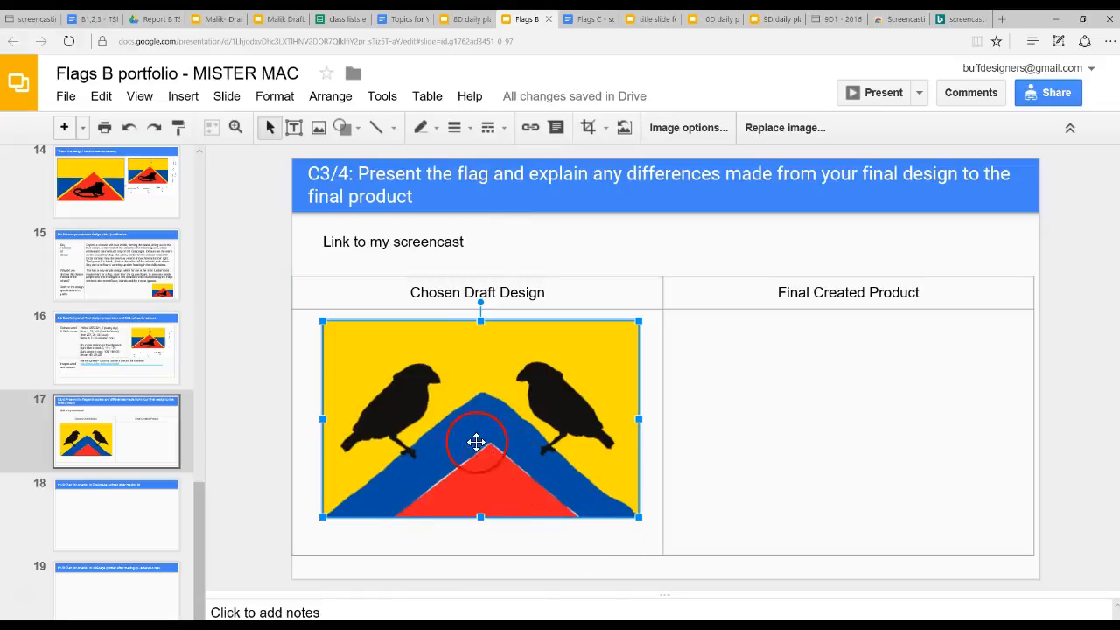
{"action": "key", "text": "alt+Tab"}
{"action": "left_click", "coordinate": [508, 435]}
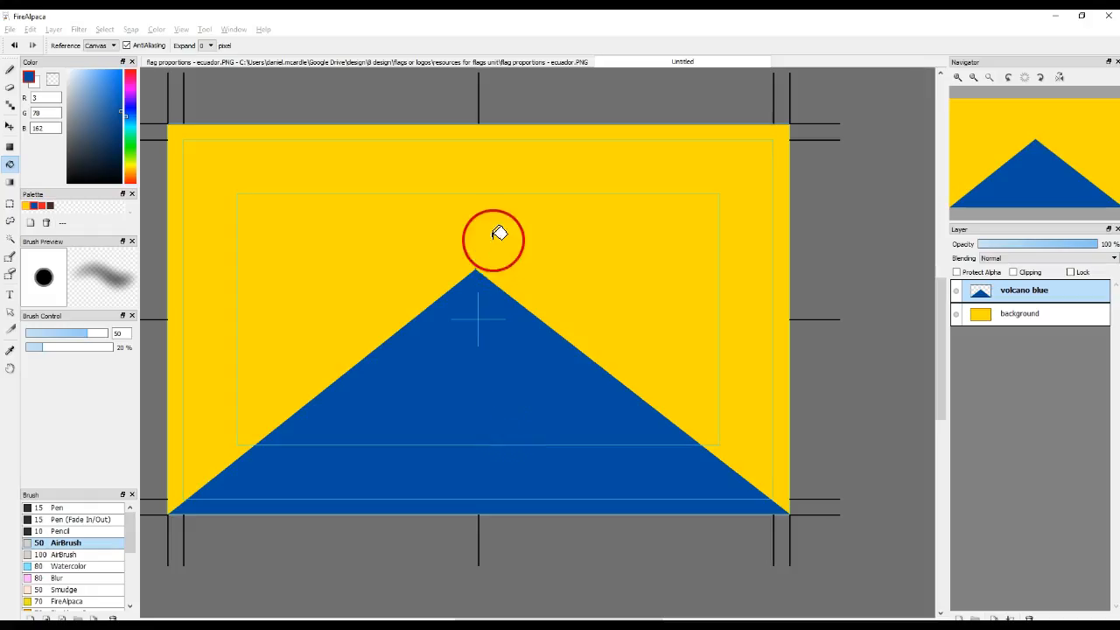
{"action": "key", "text": "alt+Tab"}
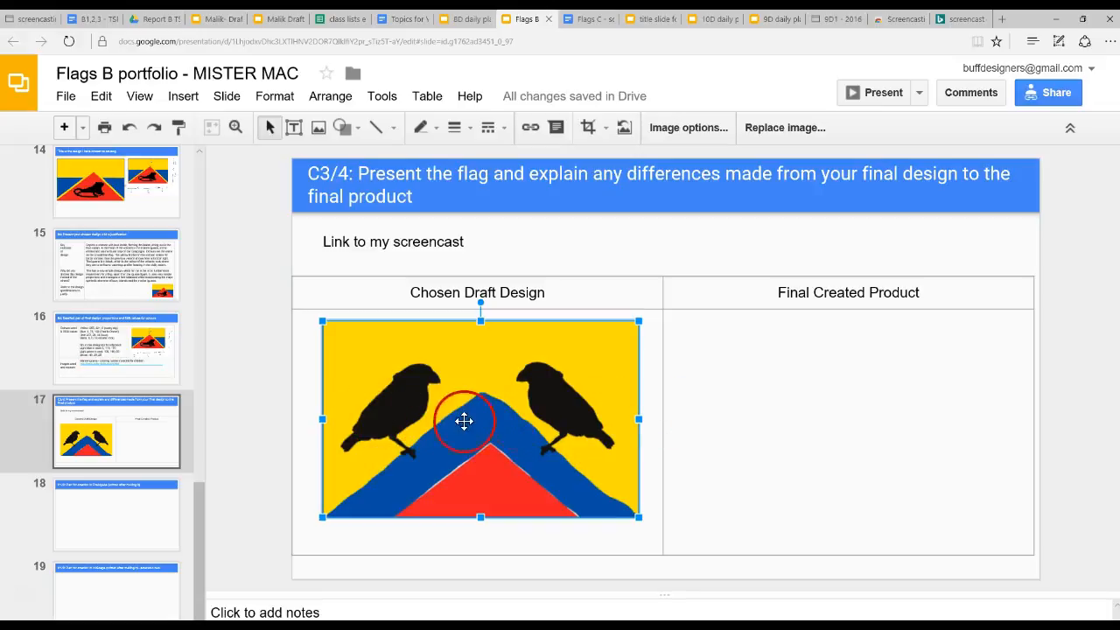
{"action": "key", "text": "alt+Tab"}
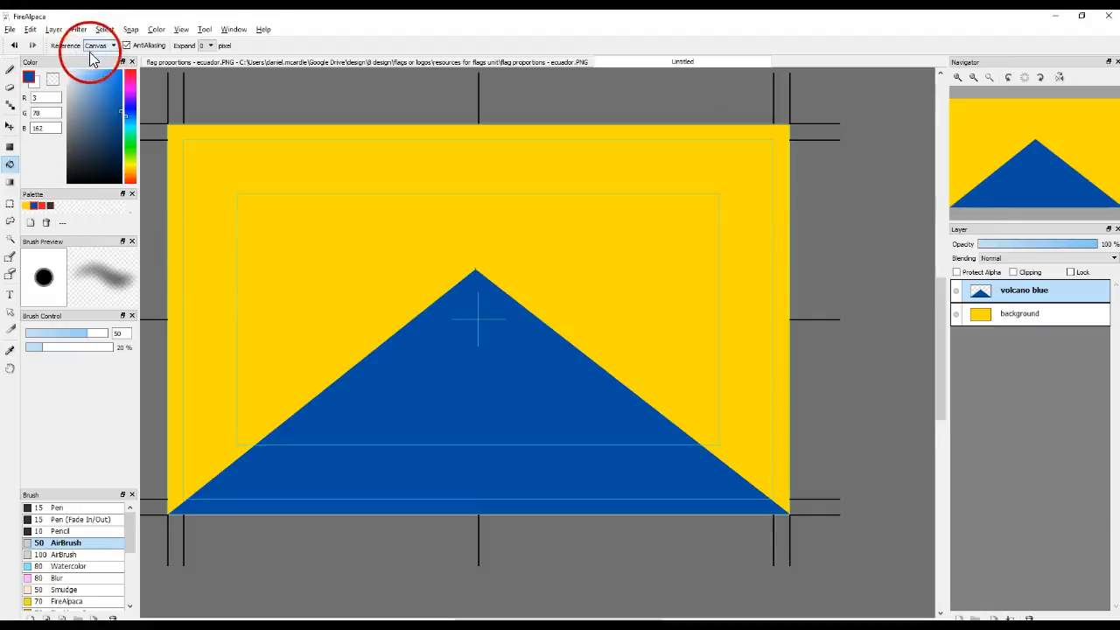
Outline a smaller triangular polygon selection inside the blue volcano, with its apex on the vertical centre line and its base along the canvas's lower edge.
{"action": "left_click", "coordinate": [10, 205]}
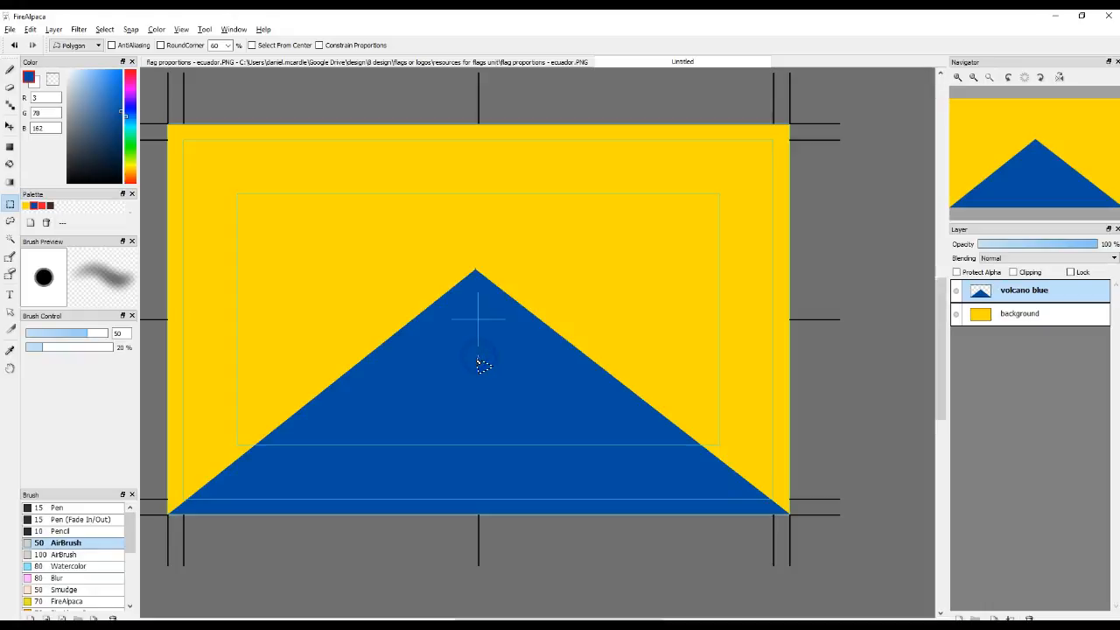
{"action": "left_click", "coordinate": [263, 526]}
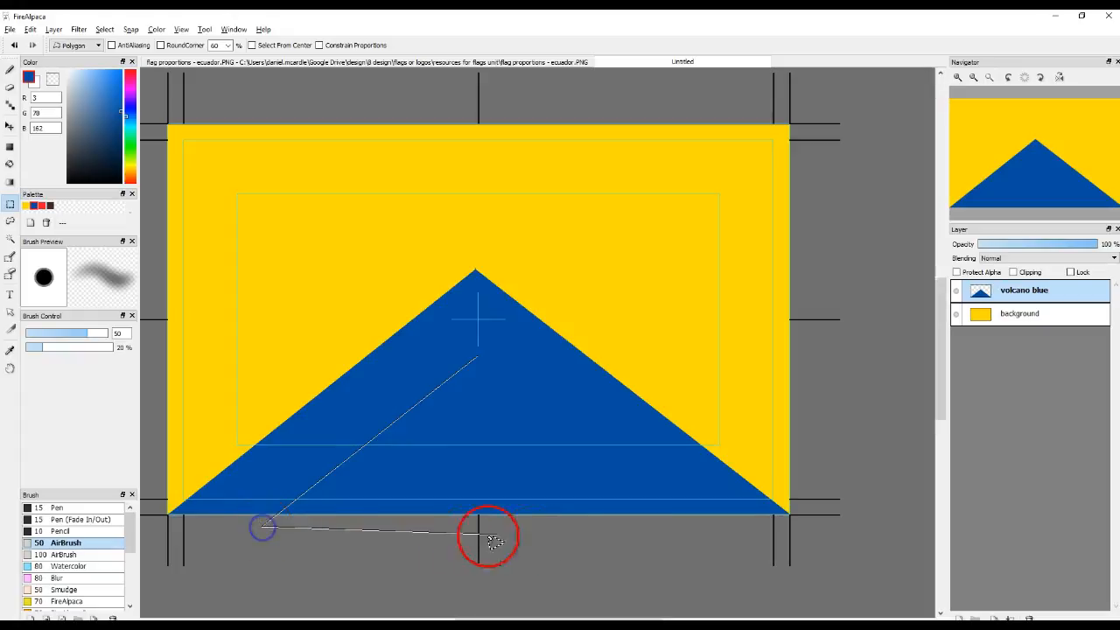
{"action": "left_click", "coordinate": [704, 518]}
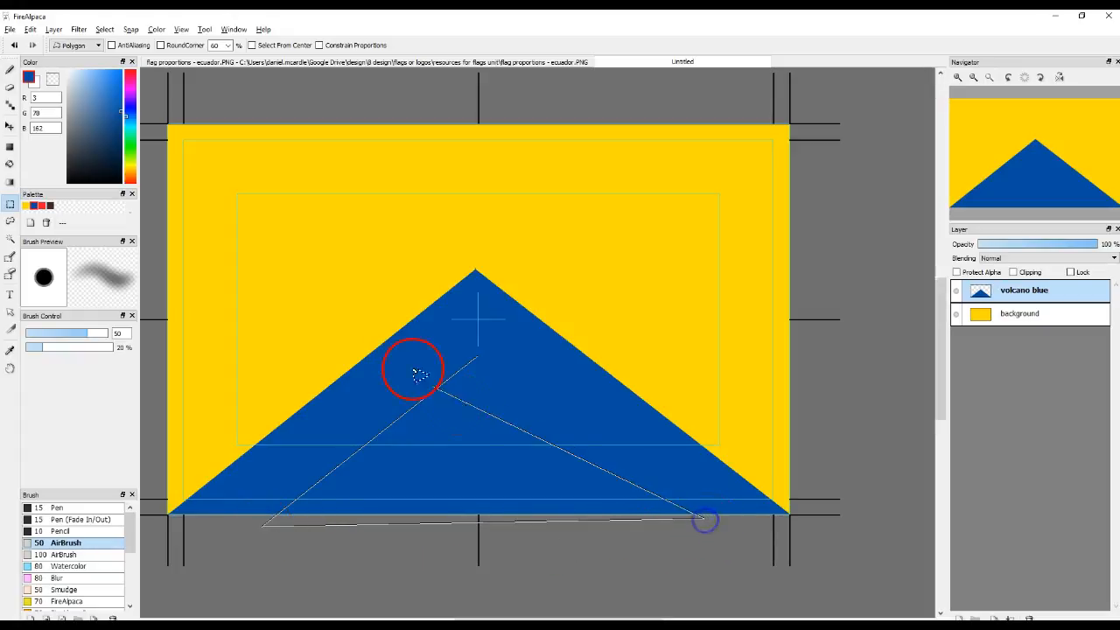
{"action": "left_click", "coordinate": [479, 359]}
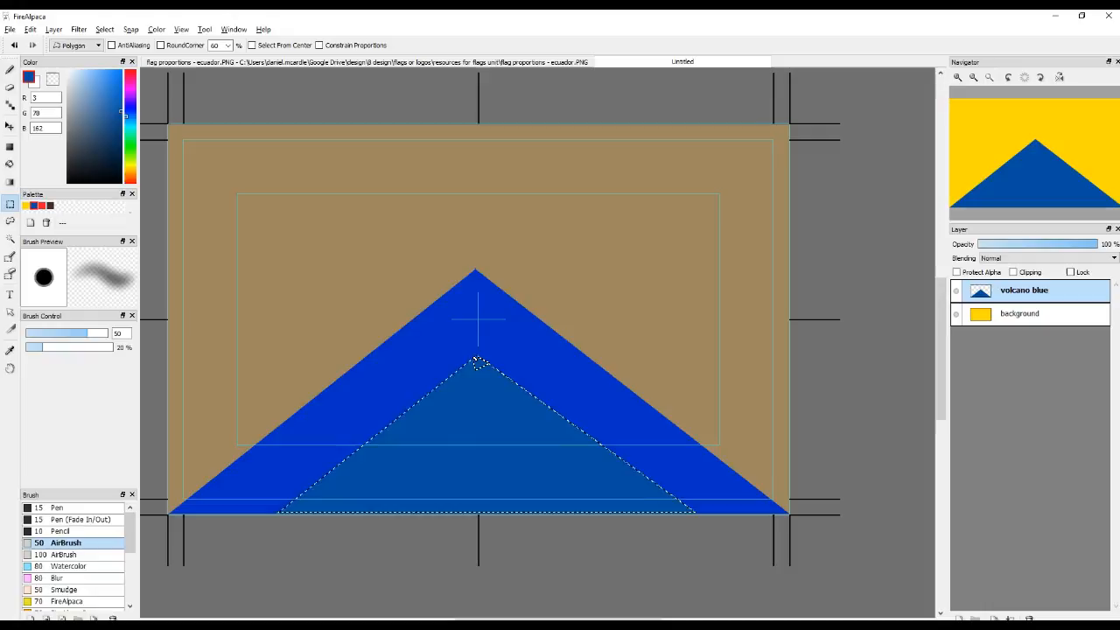
Add a new layer above the blue volcano and name it "lava red".
{"action": "left_click", "coordinate": [62, 31]}
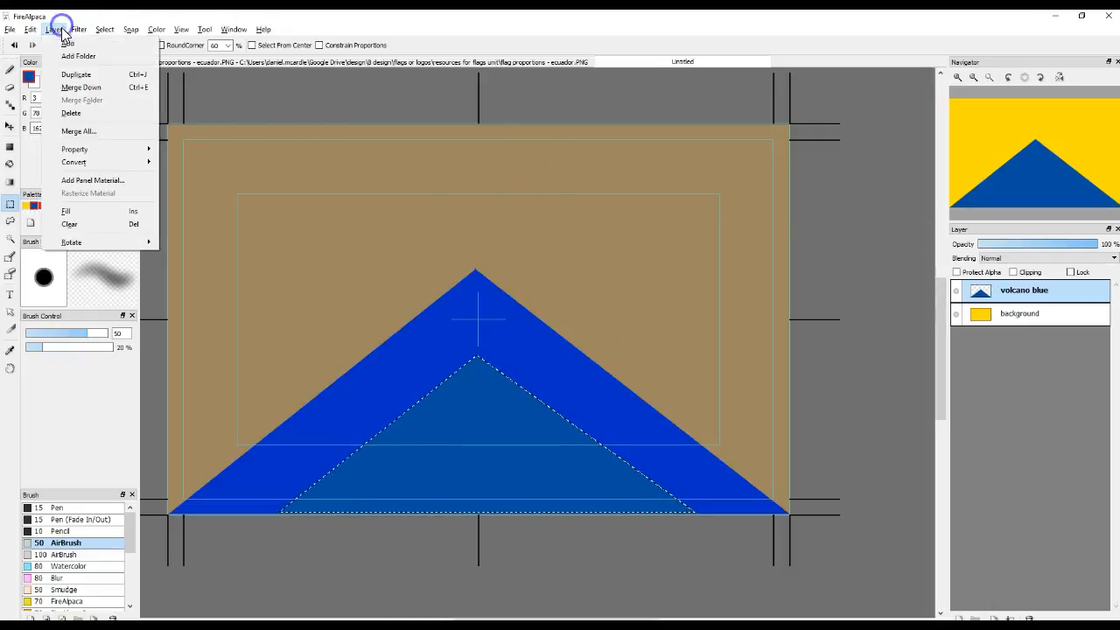
{"action": "left_click", "coordinate": [65, 43]}
{"action": "left_click", "coordinate": [1008, 291]}
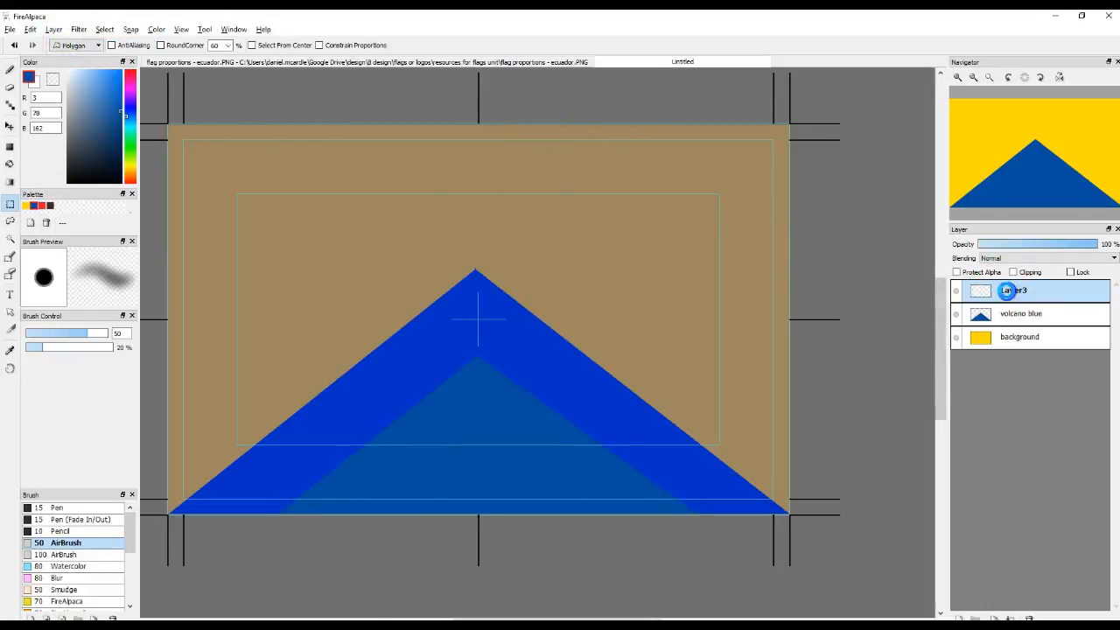
{"action": "double_click", "coordinate": [1008, 291]}
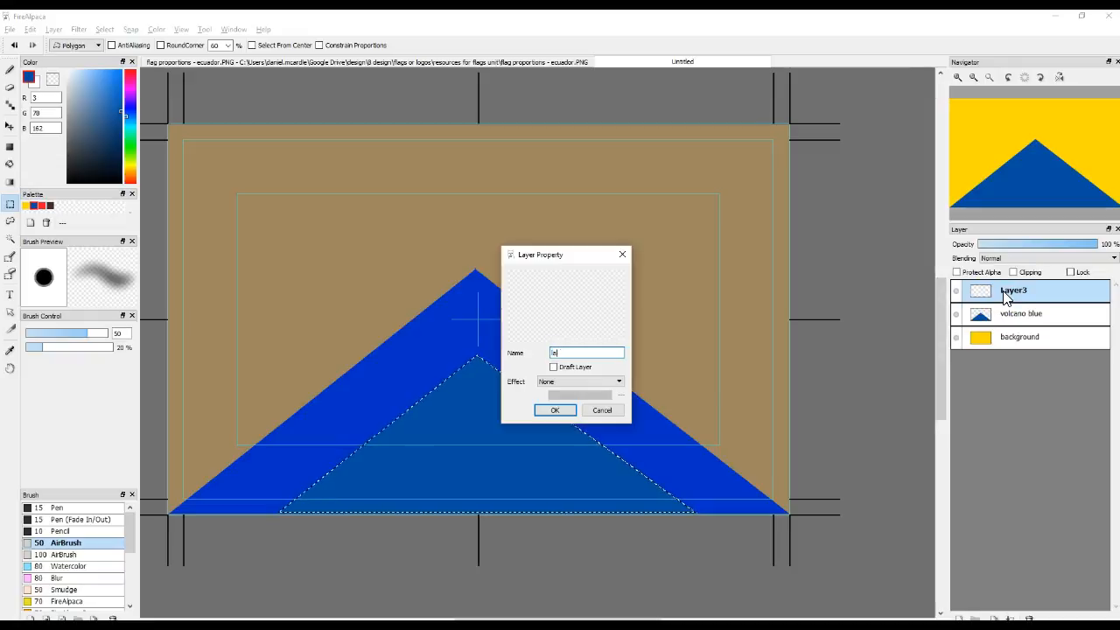
{"action": "key", "text": "Return"}
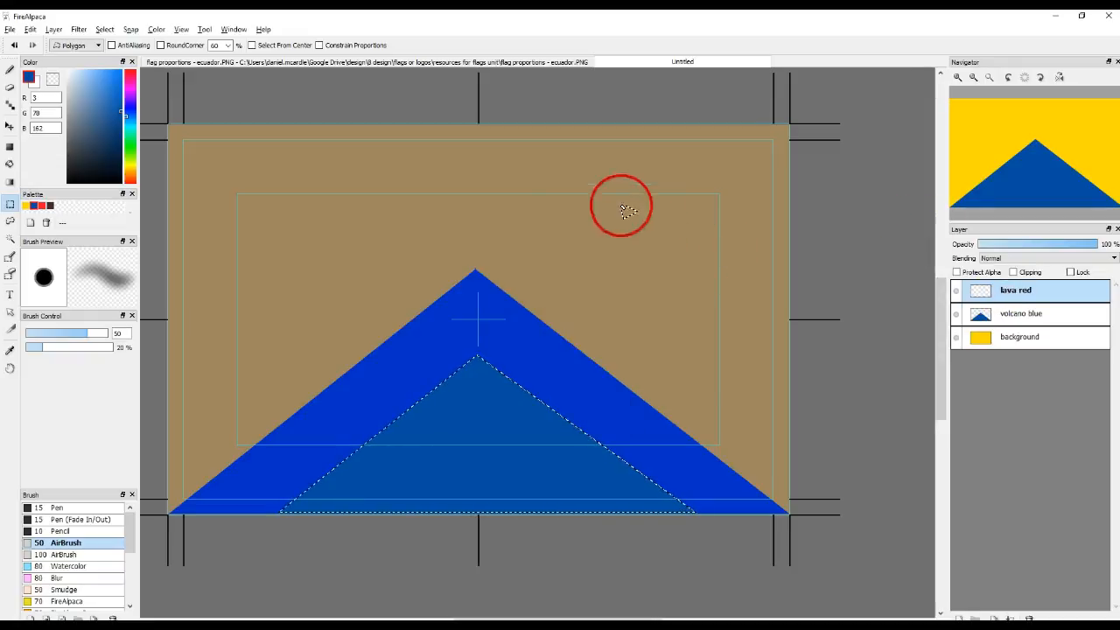
Fill the inner triangular selection with the palette's red on the "lava red" layer and clear the selection.
{"action": "left_click", "coordinate": [42, 206]}
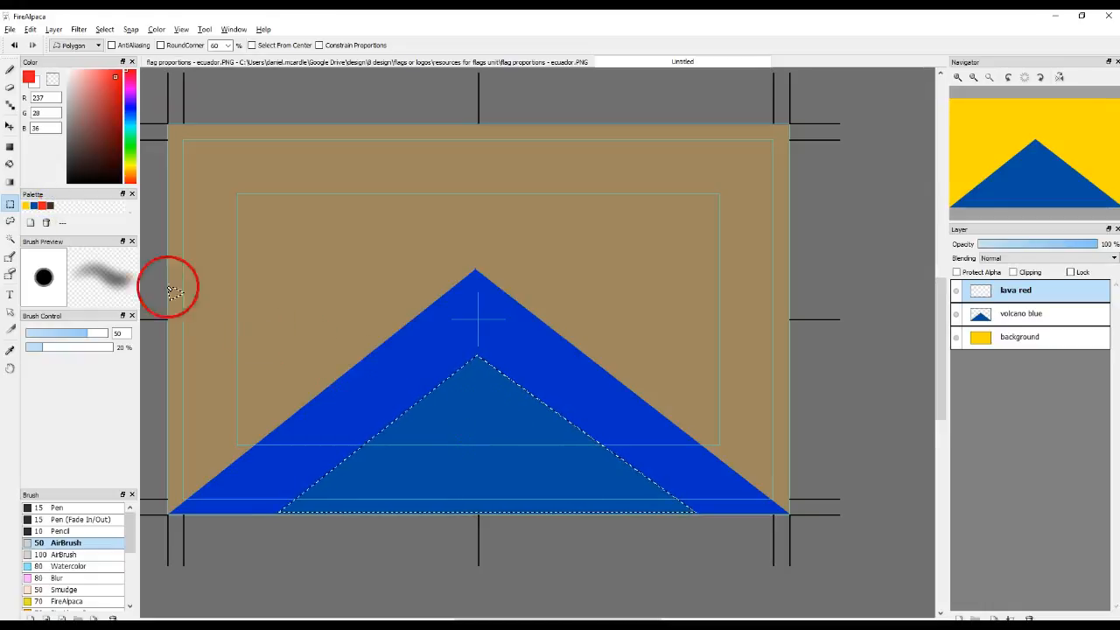
{"action": "left_click", "coordinate": [10, 163]}
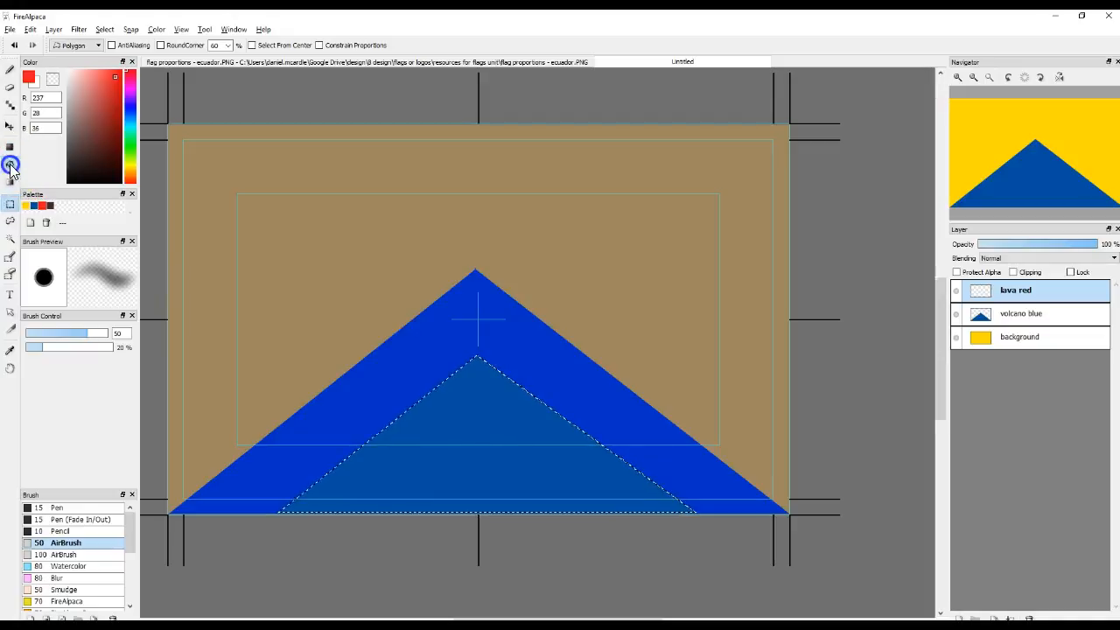
{"action": "left_click", "coordinate": [483, 424]}
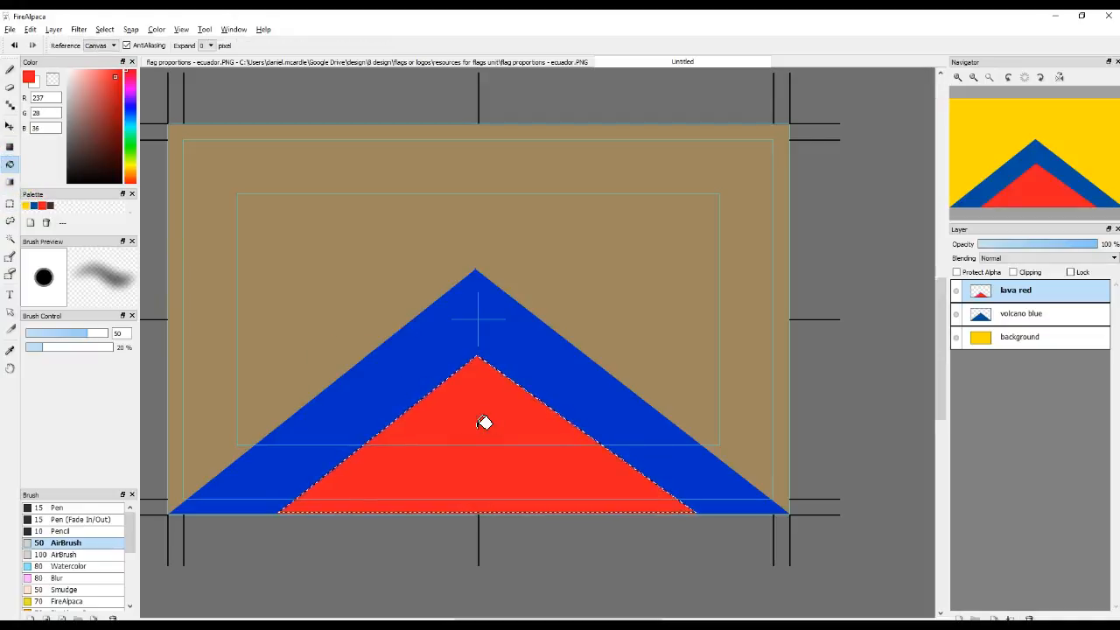
{"action": "key", "text": "ctrl+d"}
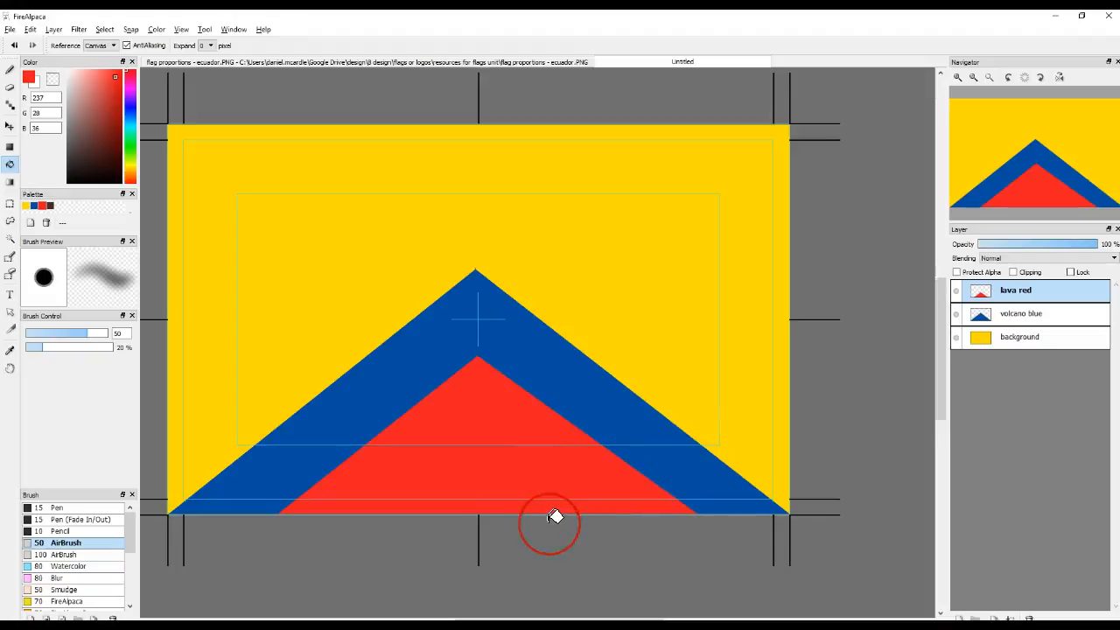
Compare the red and blue volcano with the draft flag in Google Slides, examining the two birds, and return to FireAlpaca.
{"action": "left_click_drag", "start_coordinate": [473, 507], "coordinate": [463, 464]}
{"action": "key", "text": "alt+Tab"}
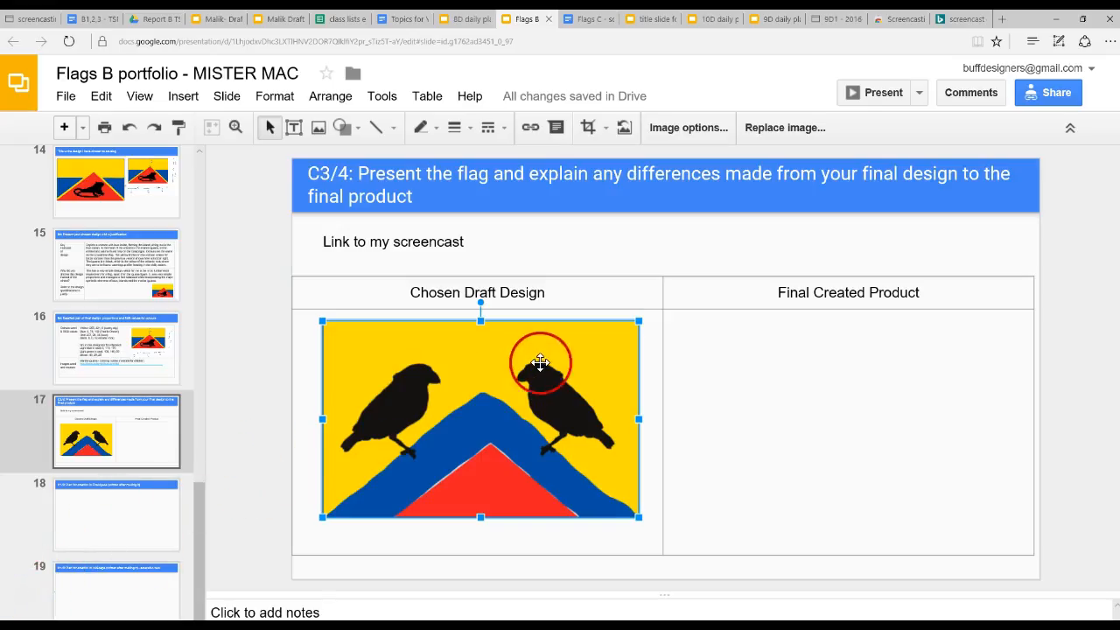
{"action": "key", "text": "alt+Tab"}
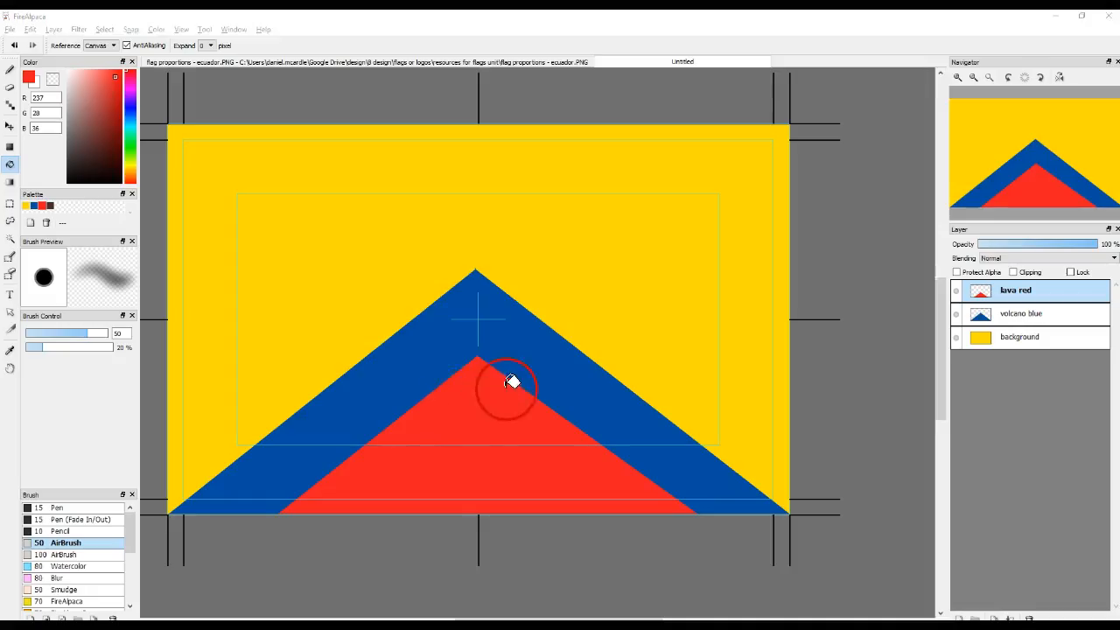
{"action": "key", "text": "alt+Tab"}
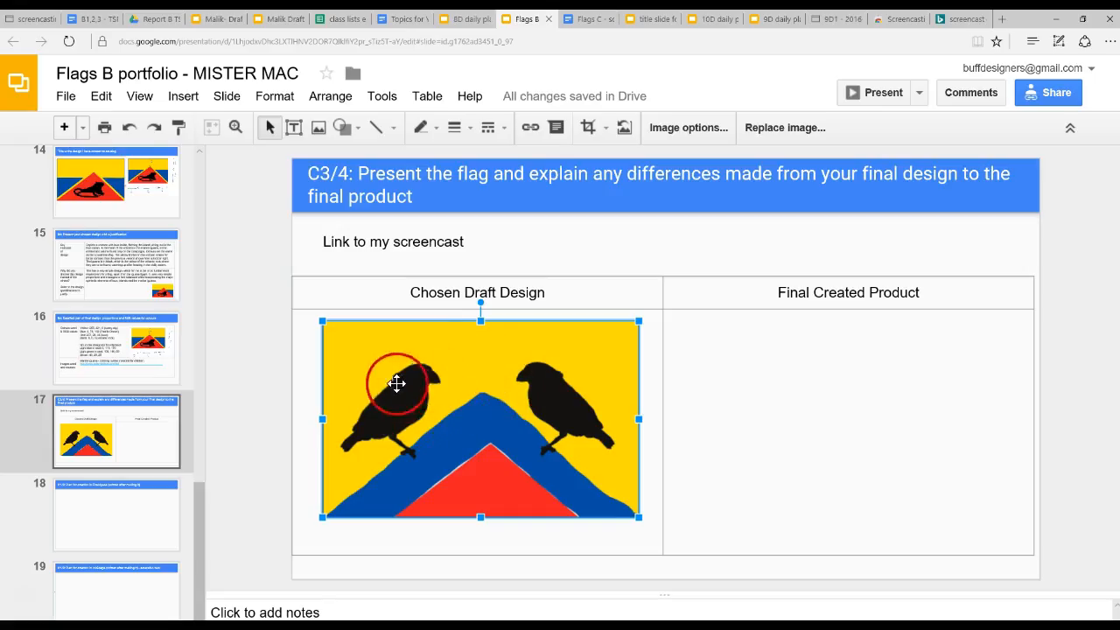
{"action": "key", "text": "alt+Tab"}
{"action": "left_click", "coordinate": [11, 29]}
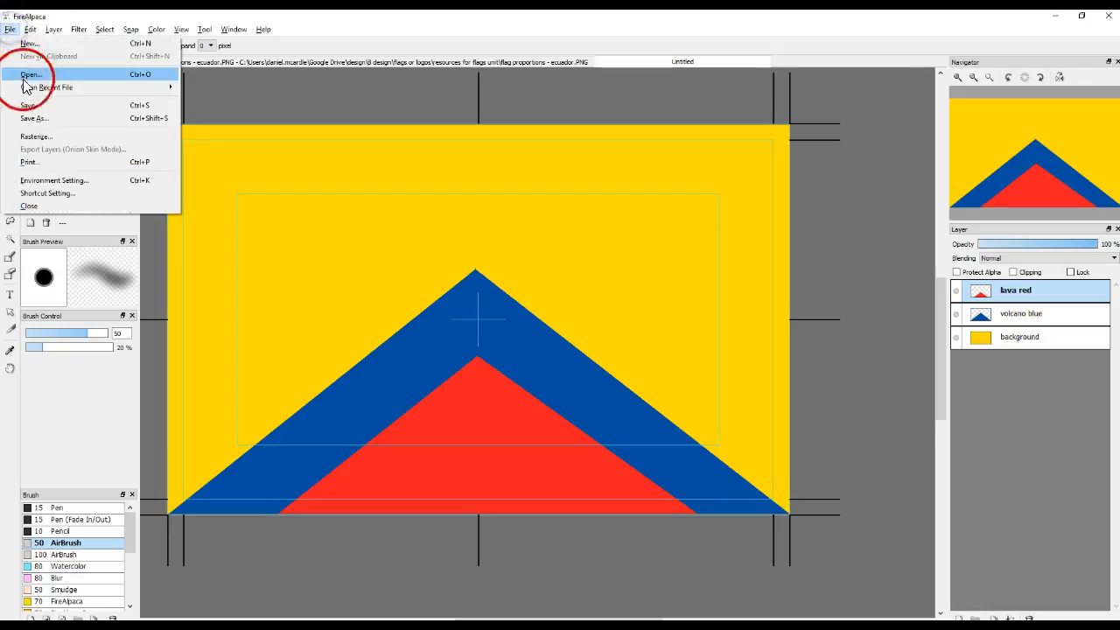
{"action": "left_click", "coordinate": [29, 43]}
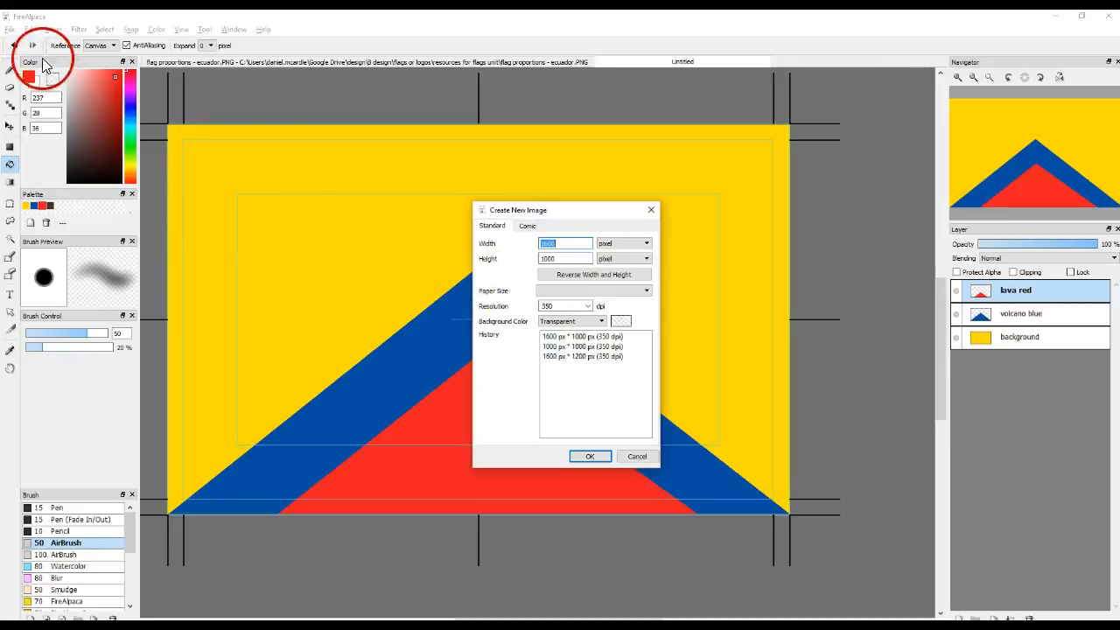
{"action": "key", "text": "Escape"}
Open the "darwin finch" photo from the "resources for flags unit" folder.
{"action": "left_click", "coordinate": [11, 29]}
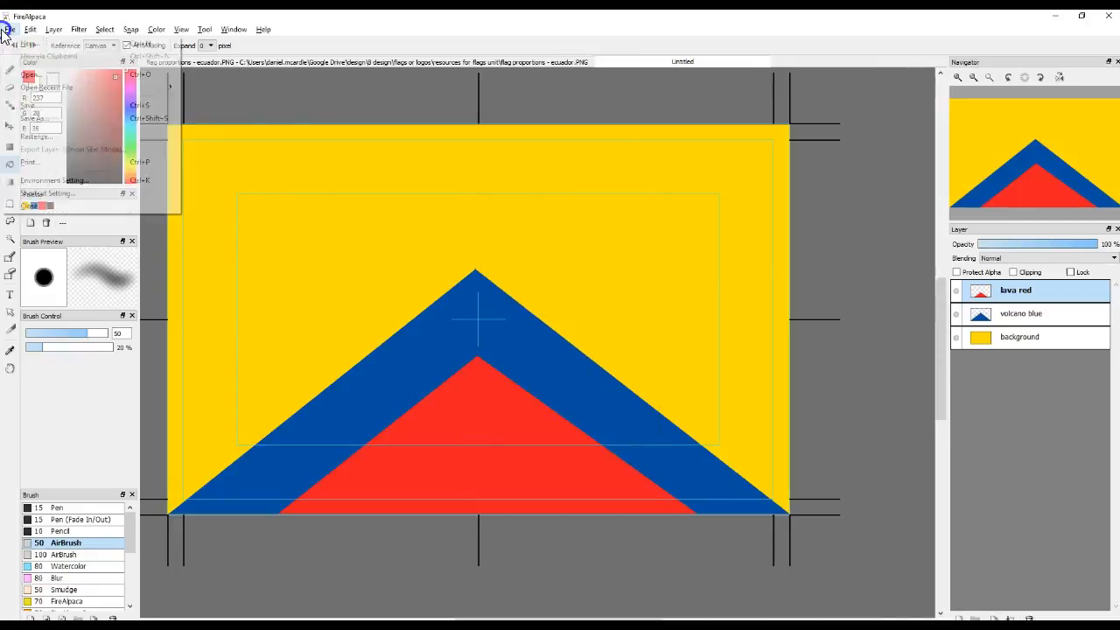
{"action": "left_click", "coordinate": [25, 76]}
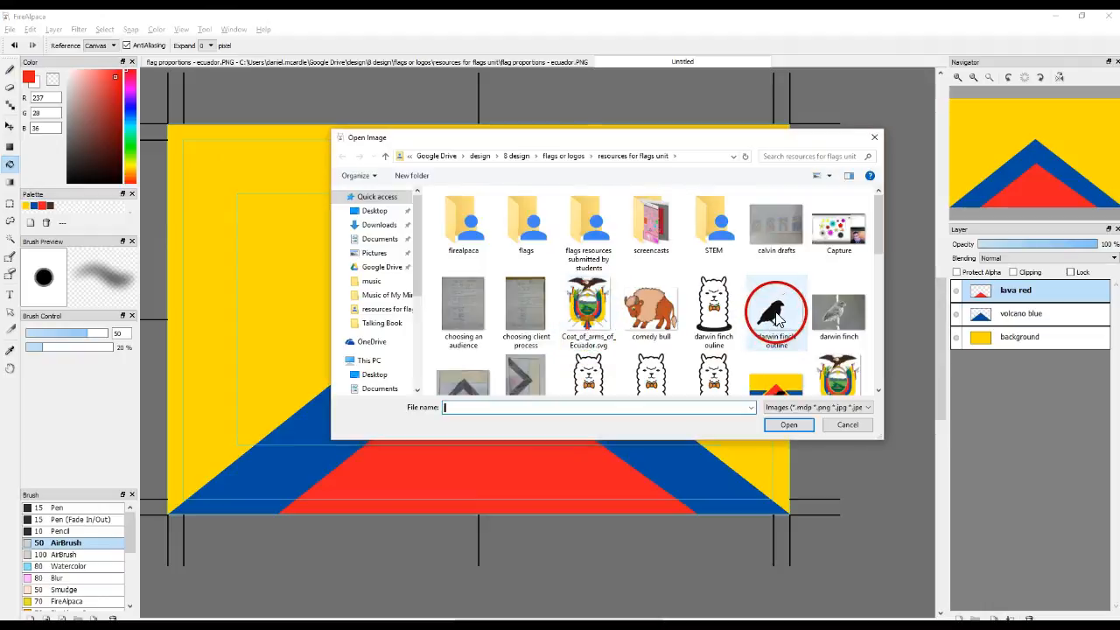
{"action": "double_click", "coordinate": [836, 312]}
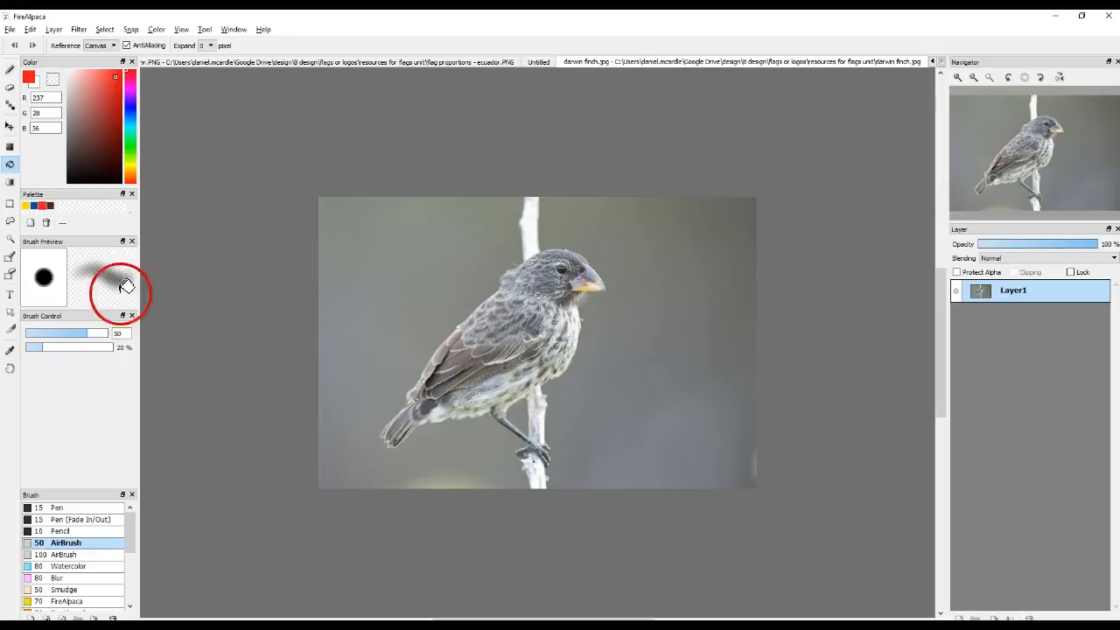
Trace a freehand lasso selection around the finch's body, tail, leg and head in the photo.
{"action": "left_click", "coordinate": [9, 221]}
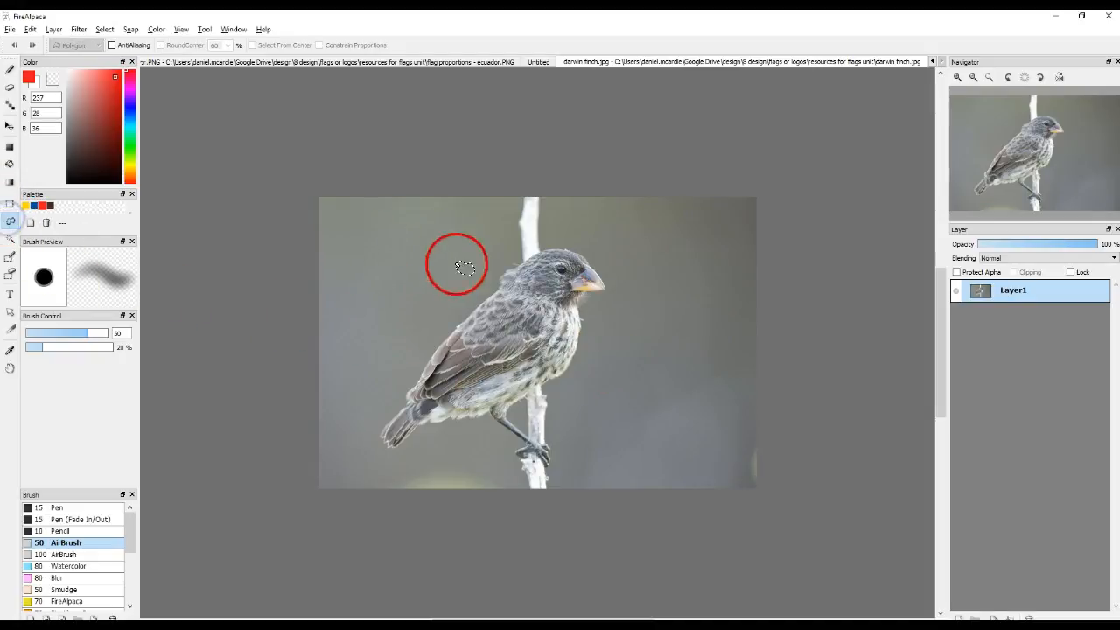
{"action": "left_click", "coordinate": [499, 279]}
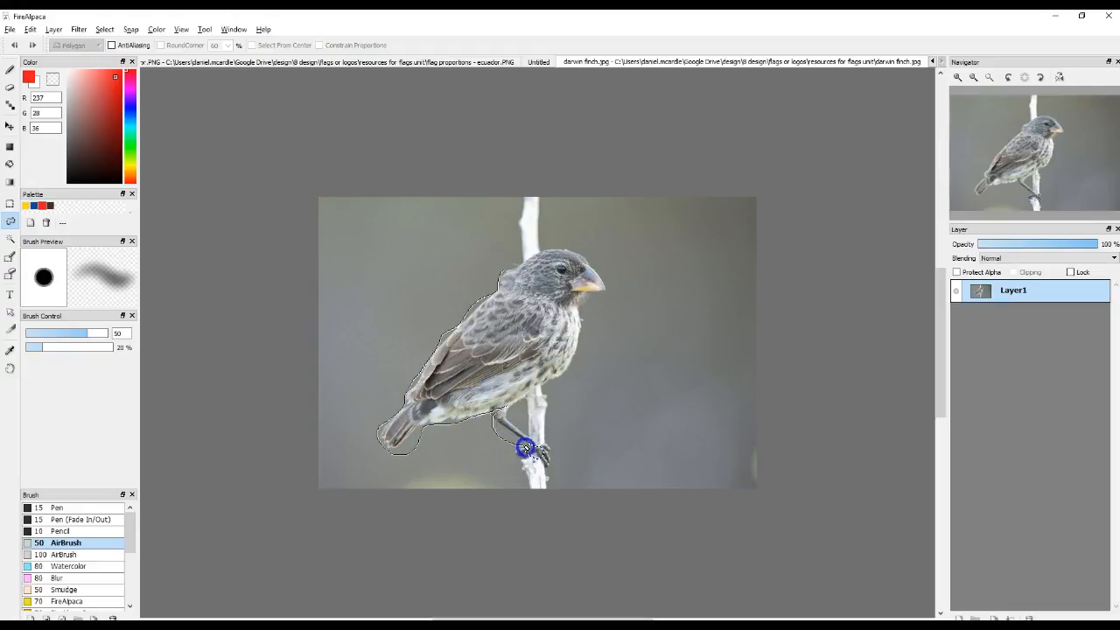
{"action": "left_click_drag", "start_coordinate": [567, 349], "coordinate": [582, 295]}
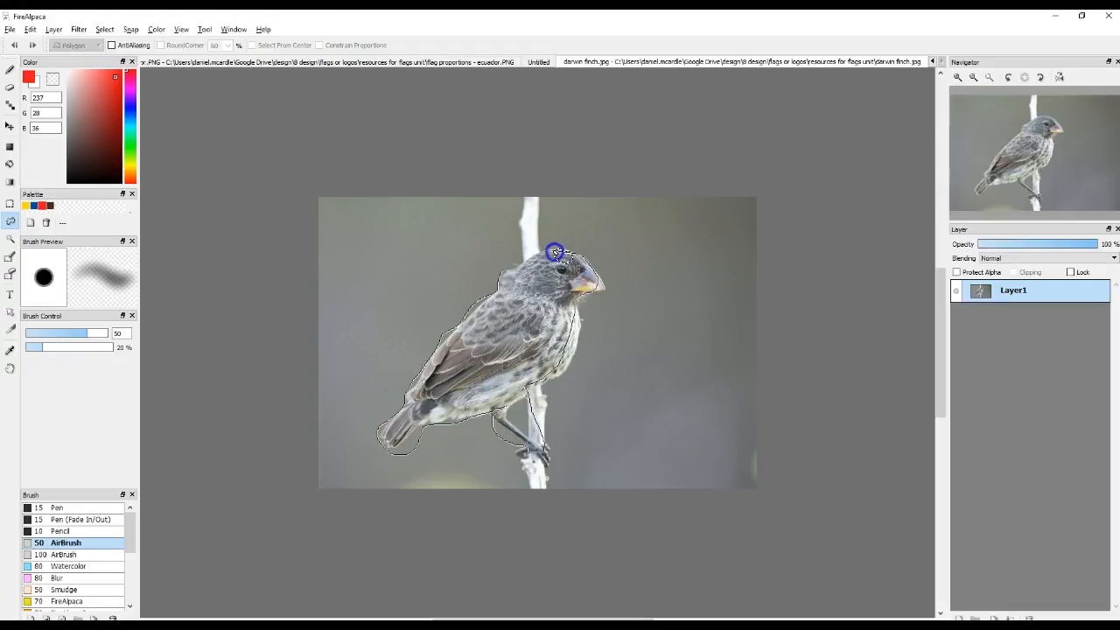
{"action": "left_click_drag", "start_coordinate": [494, 285], "coordinate": [492, 284]}
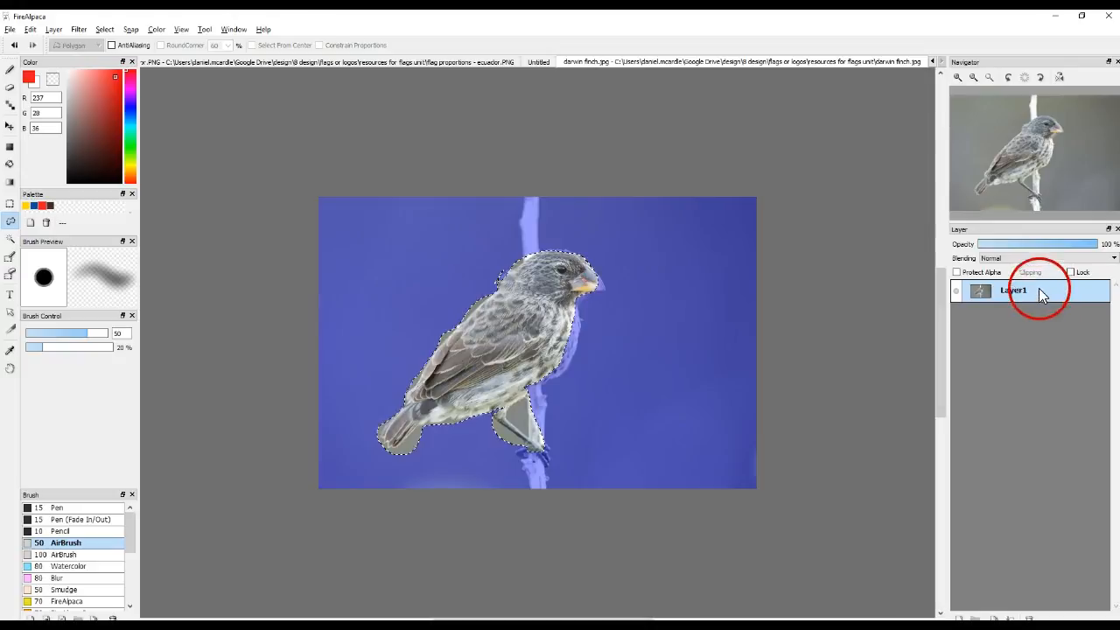
Add a layer above the finch photo and set up the Pen brush at size 47 with the palette's dark brown.
{"action": "left_click", "coordinate": [54, 29]}
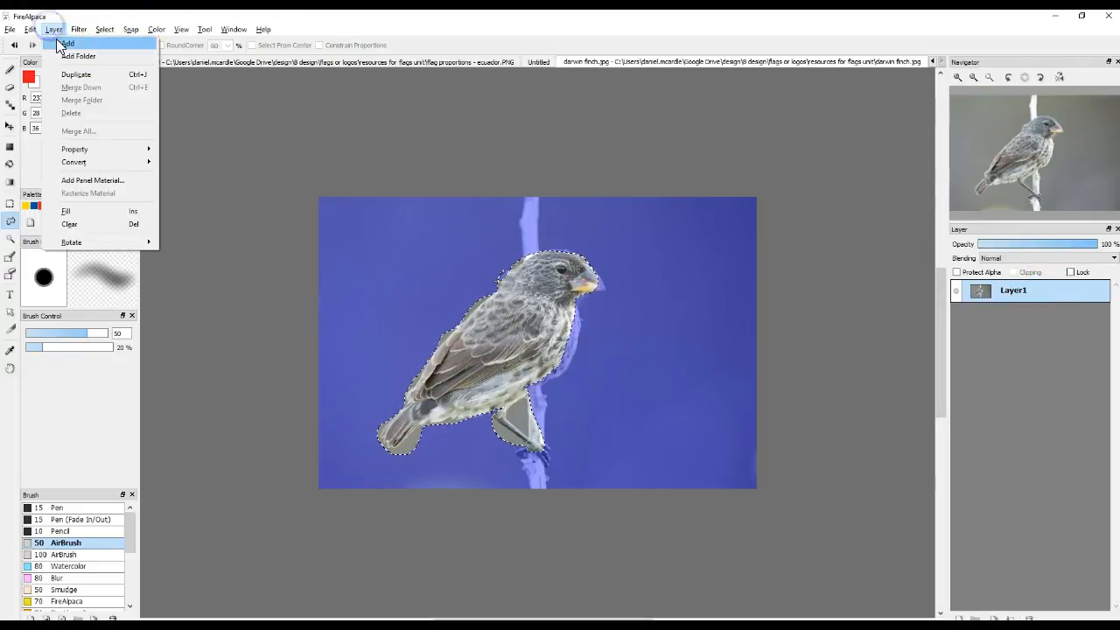
{"action": "left_click", "coordinate": [60, 44]}
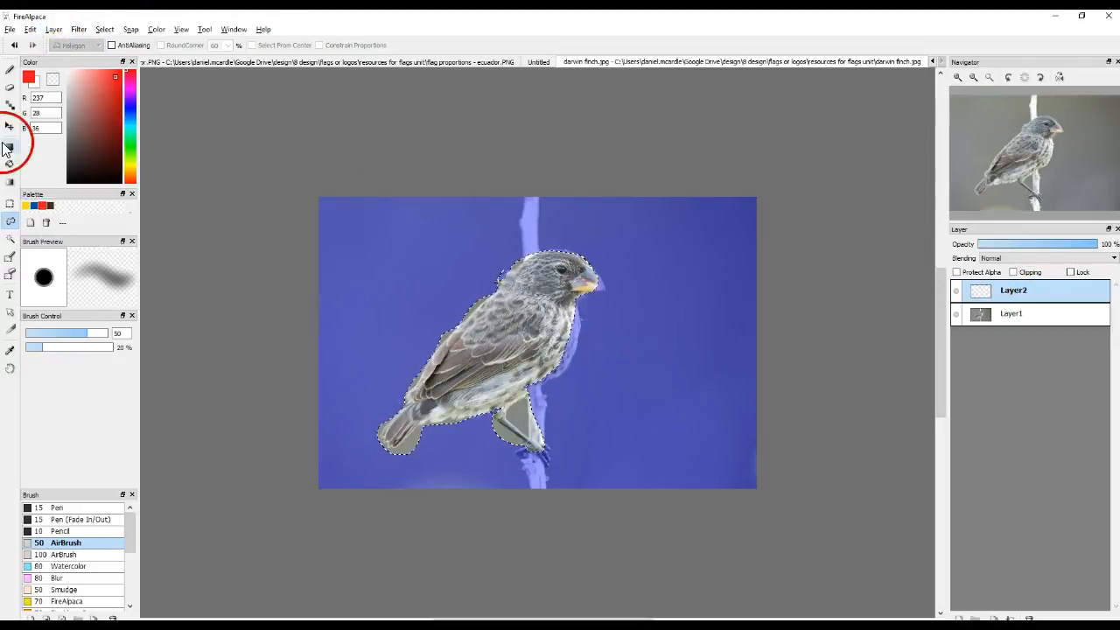
{"action": "left_click", "coordinate": [10, 69]}
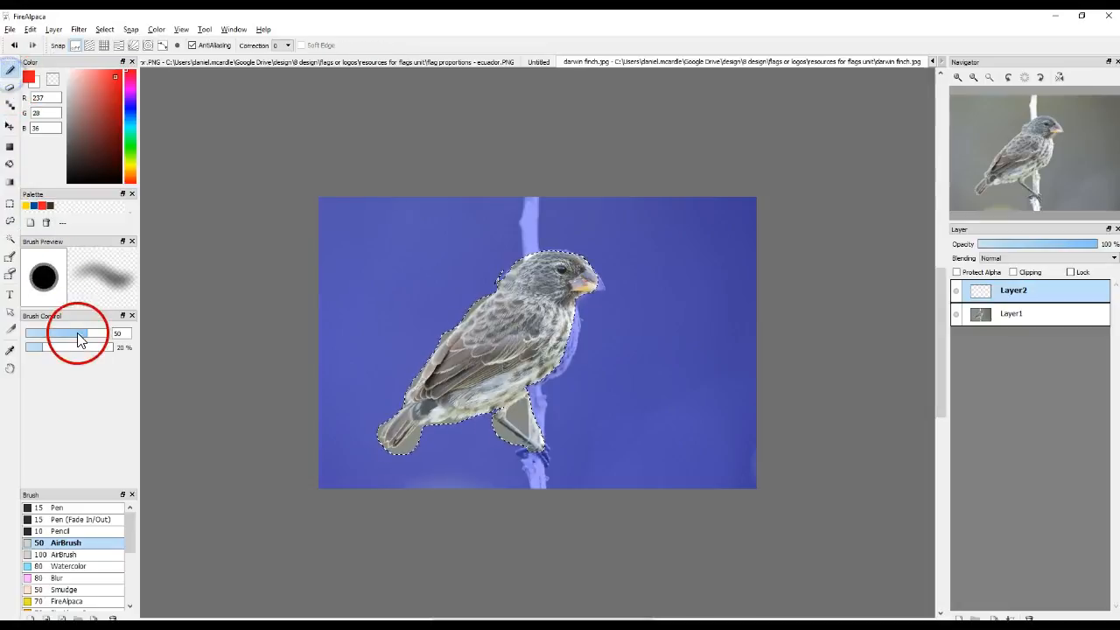
{"action": "left_click", "coordinate": [70, 507]}
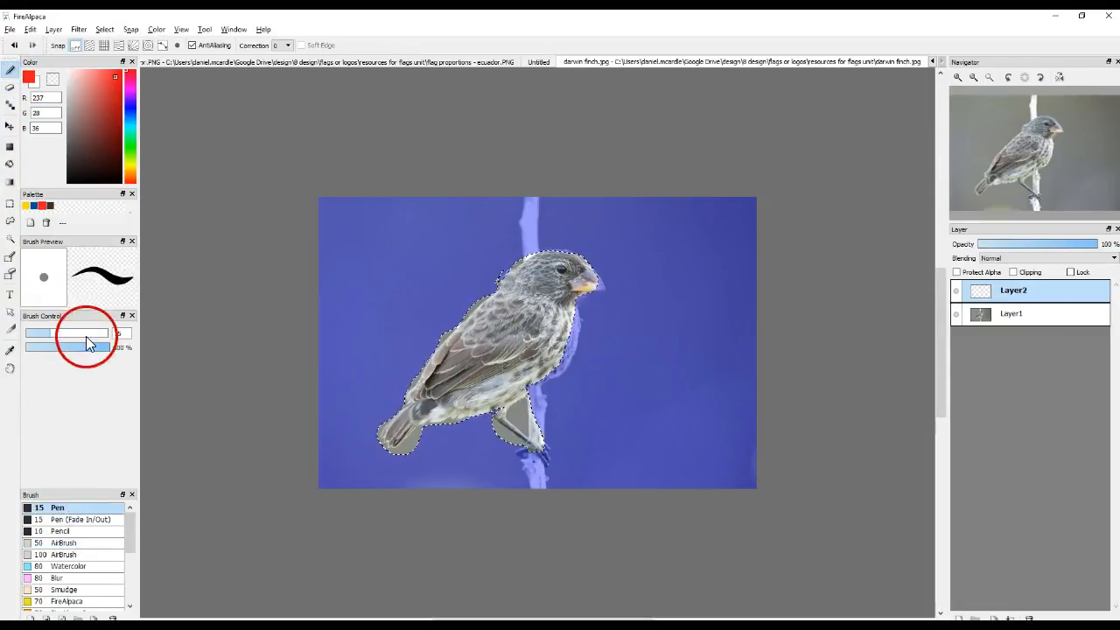
{"action": "left_click_drag", "start_coordinate": [82, 337], "coordinate": [86, 336]}
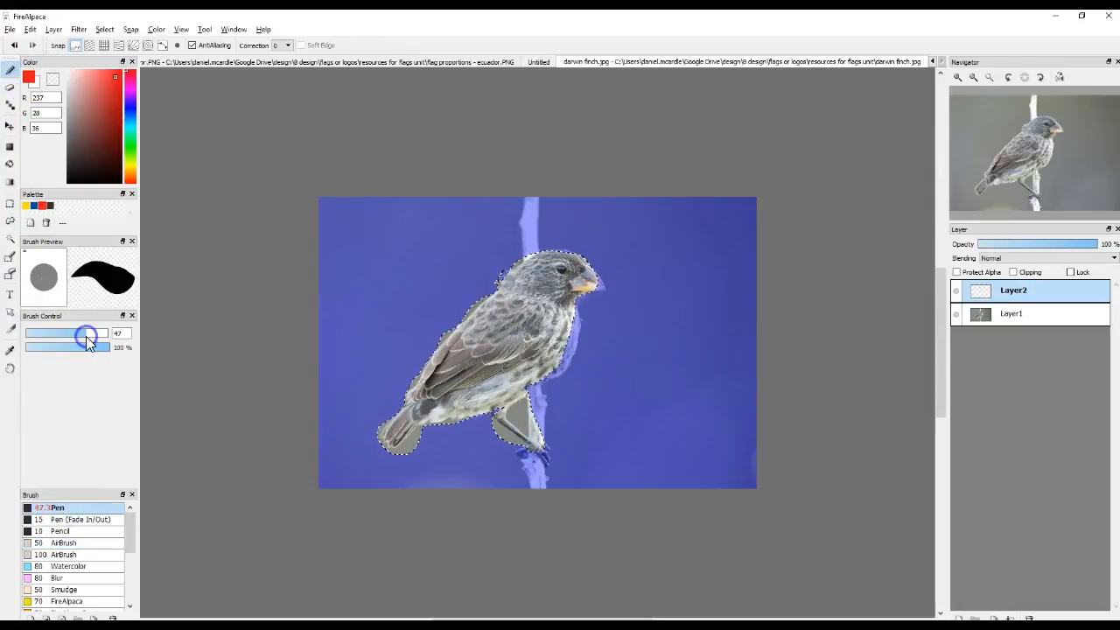
{"action": "left_click", "coordinate": [51, 207]}
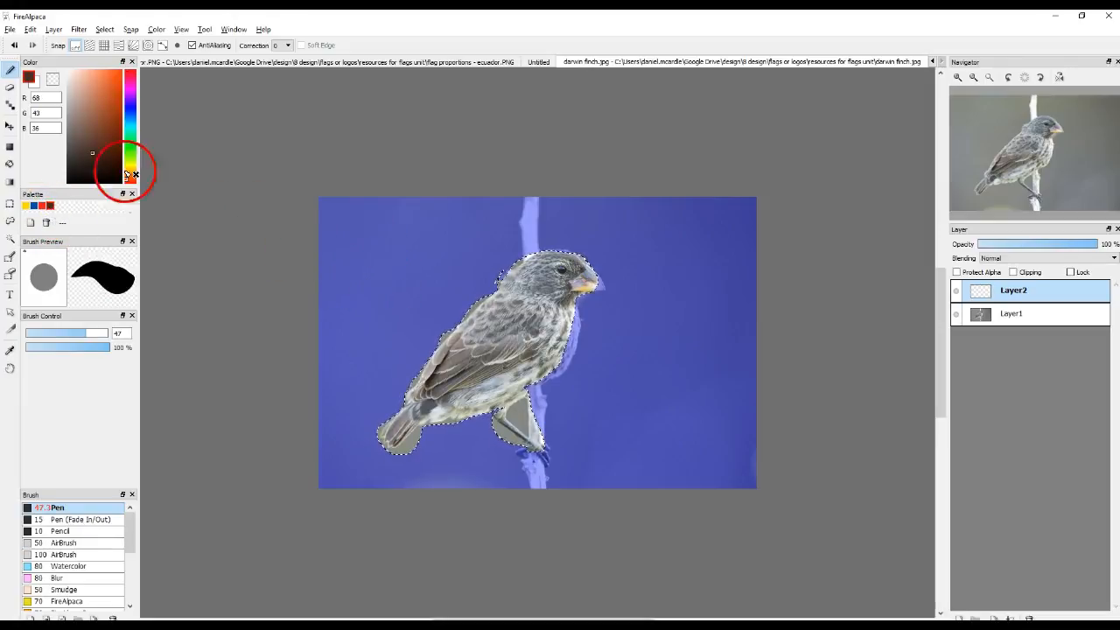
Paint the whole finch selection dark brown on the new layer, clear the selection and hide the photo layer.
{"action": "left_click", "coordinate": [10, 69]}
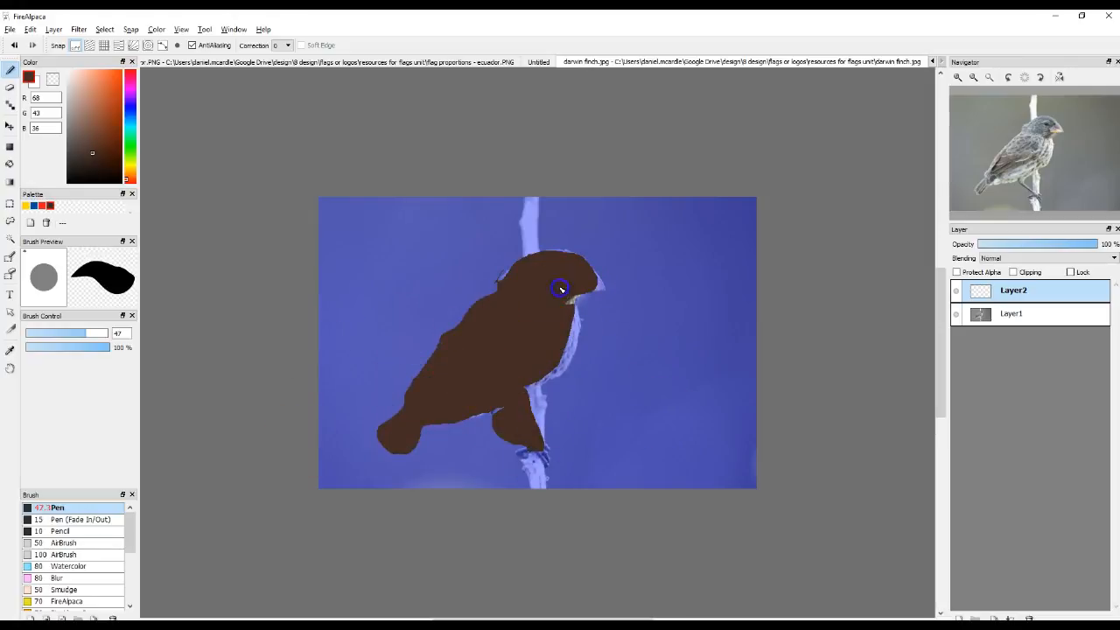
{"action": "mouse_move", "coordinate": [491, 318]}
{"action": "left_mouse_down"}
{"action": "mouse_move", "coordinate": [537, 285]}
{"action": "mouse_move", "coordinate": [587, 358]}
{"action": "left_mouse_up"}
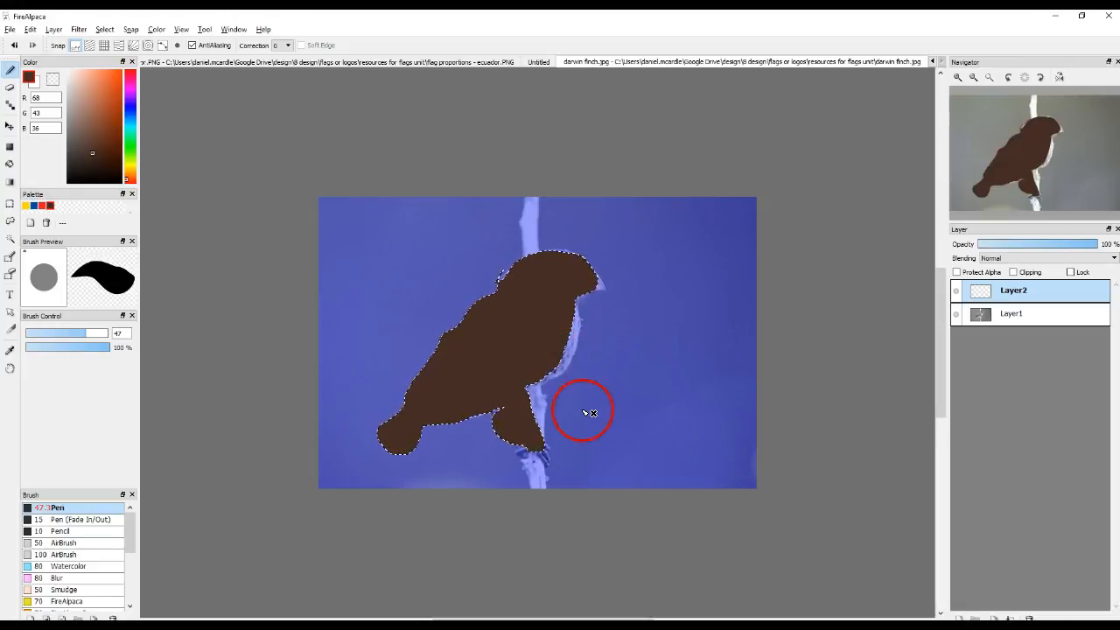
{"action": "key", "text": "ctrl+d"}
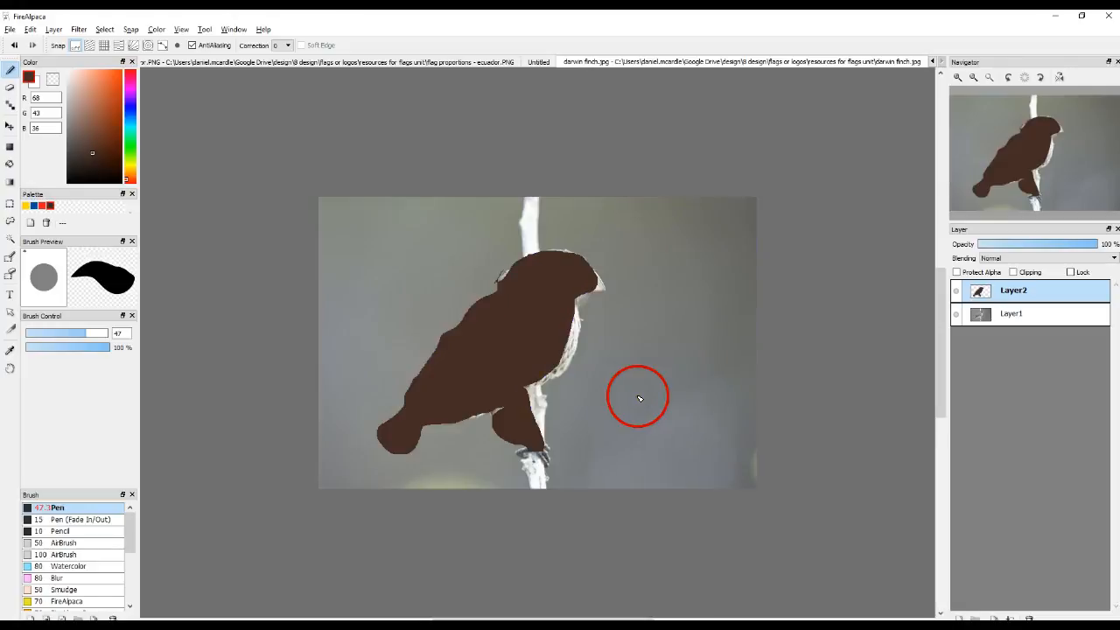
{"action": "left_click", "coordinate": [957, 314]}
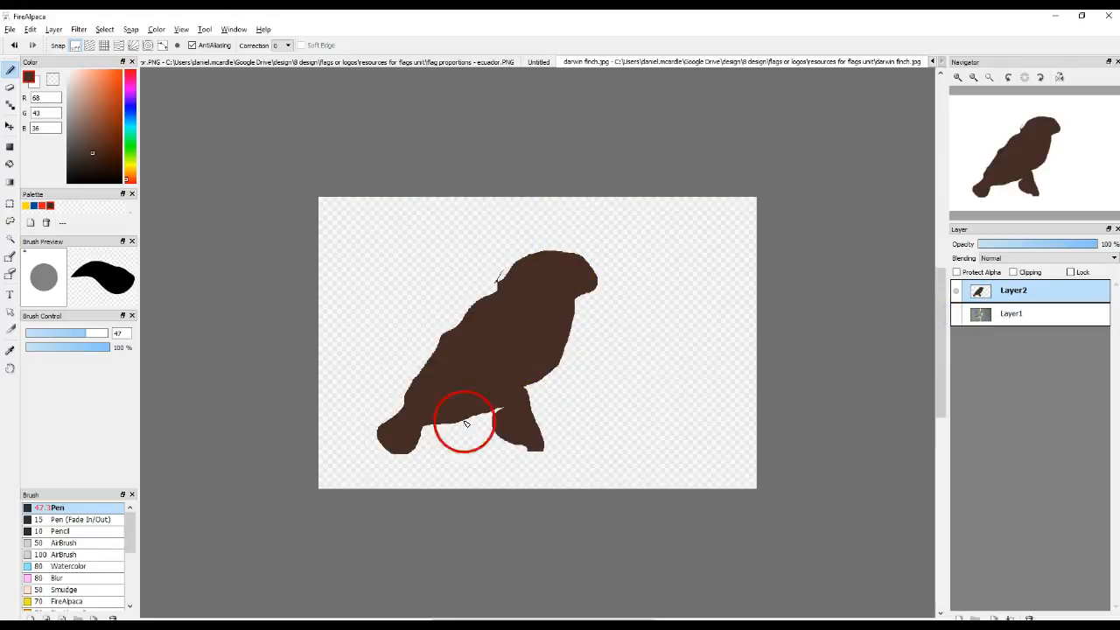
Open the black "darwin finch outline" image and paste the bird onto its own layer in the flag document.
{"action": "left_click", "coordinate": [10, 29]}
{"action": "left_click", "coordinate": [20, 73]}
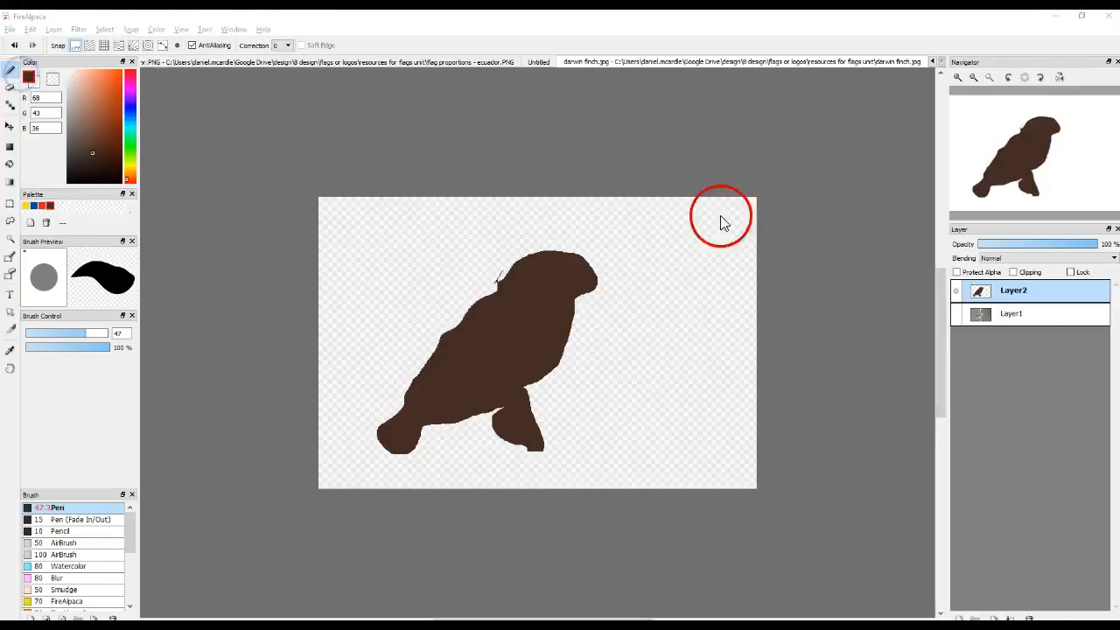
{"action": "double_click", "coordinate": [776, 315]}
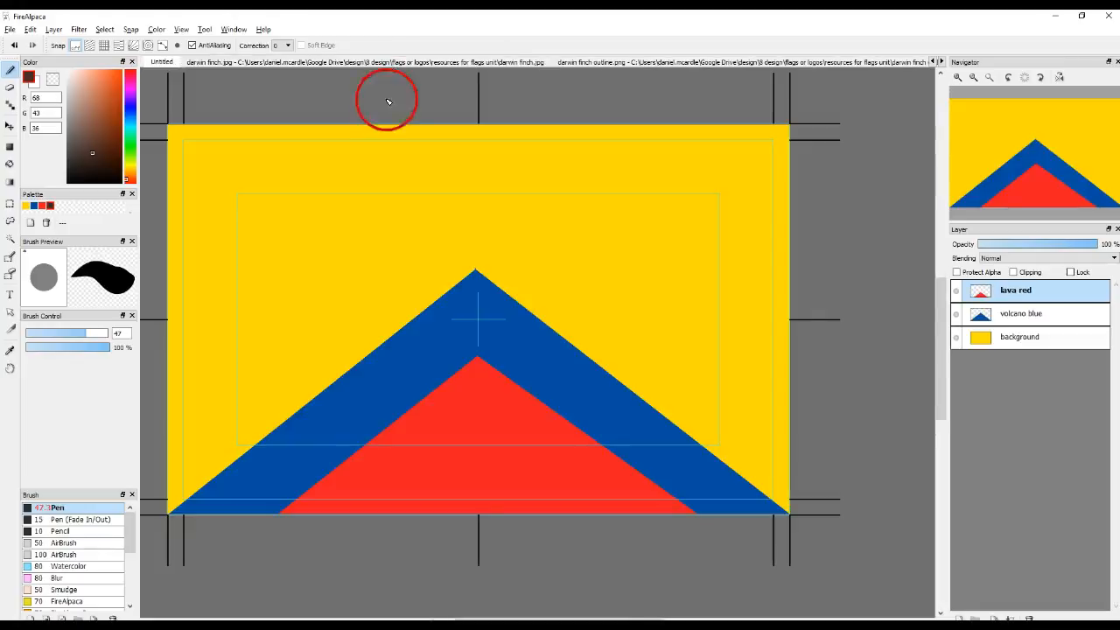
{"action": "key", "text": "ctrl+v"}
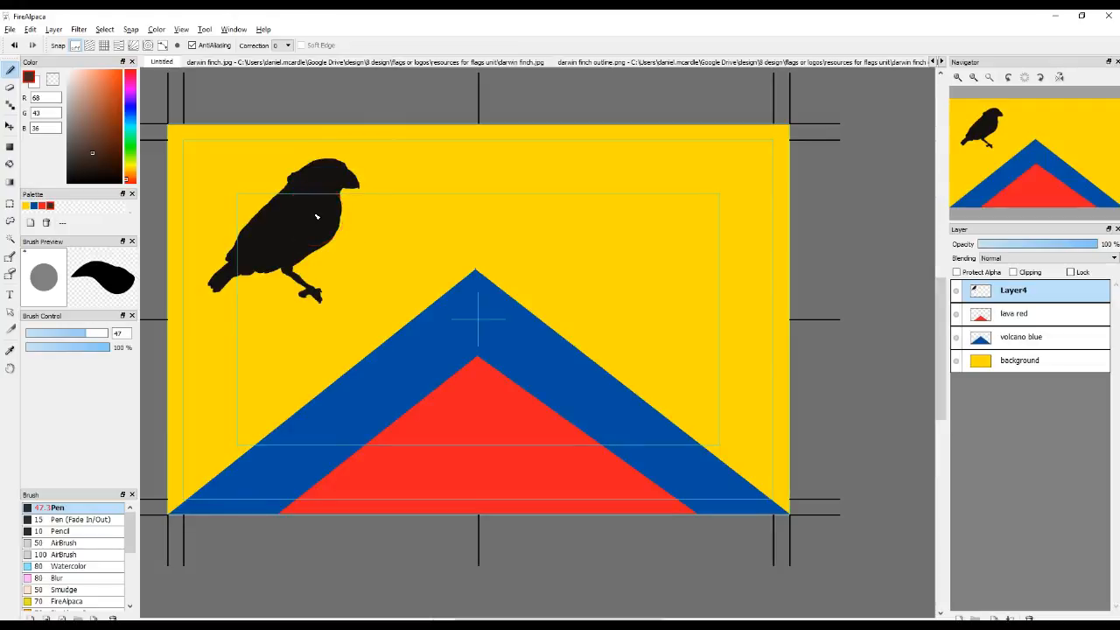
Enlarge the pasted finch and move it onto the volcano's left slope with its foot on the blue band, and apply the transformation.
{"action": "key", "text": "ctrl+t"}
{"action": "left_click_drag", "start_coordinate": [297, 212], "coordinate": [329, 295]}
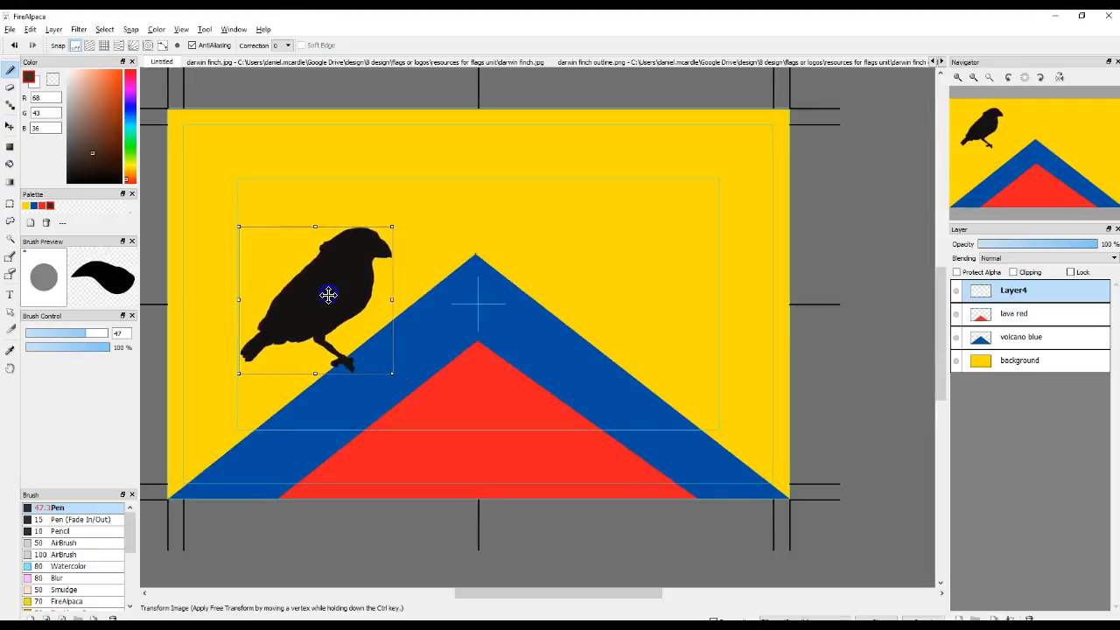
{"action": "left_click_drag", "start_coordinate": [392, 228], "coordinate": [420, 206]}
{"action": "left_click_drag", "start_coordinate": [348, 303], "coordinate": [332, 301]}
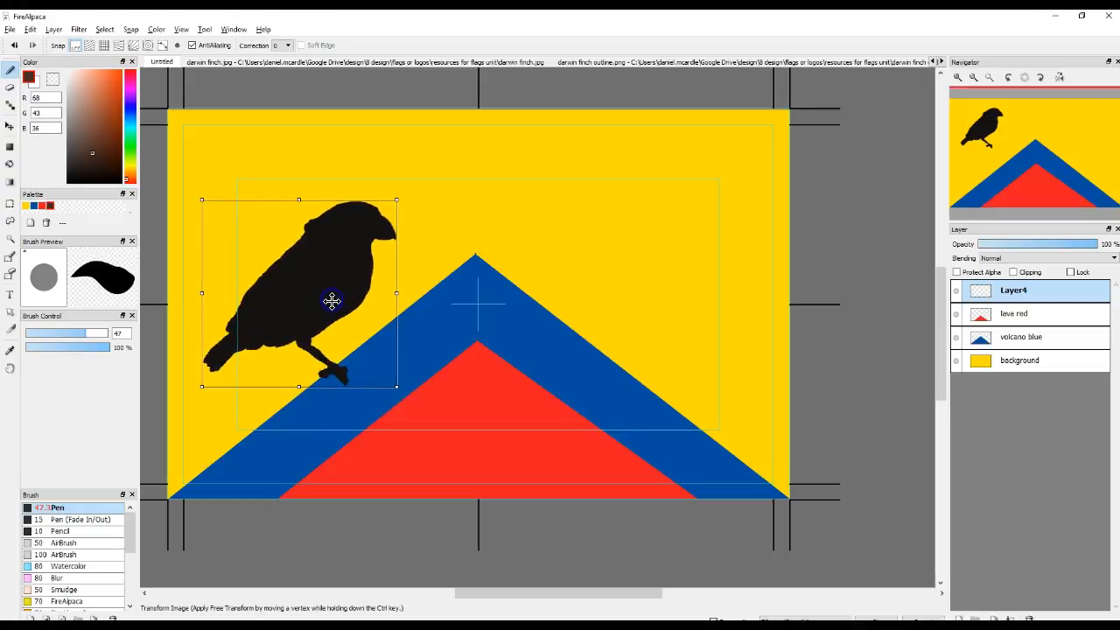
{"action": "left_click", "coordinate": [353, 62]}
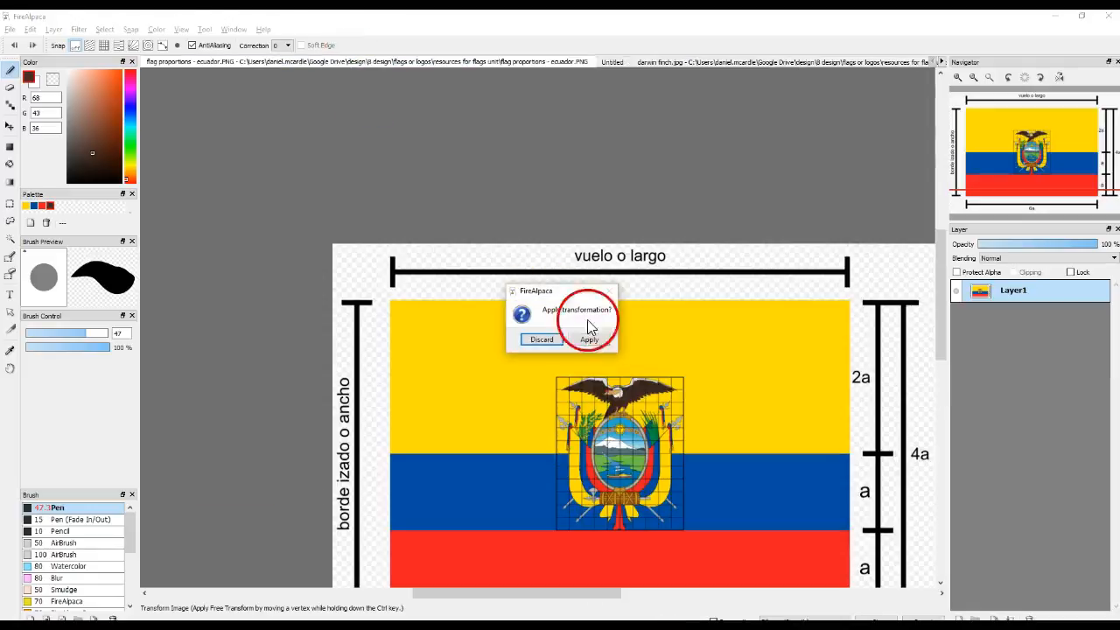
{"action": "left_click", "coordinate": [612, 340]}
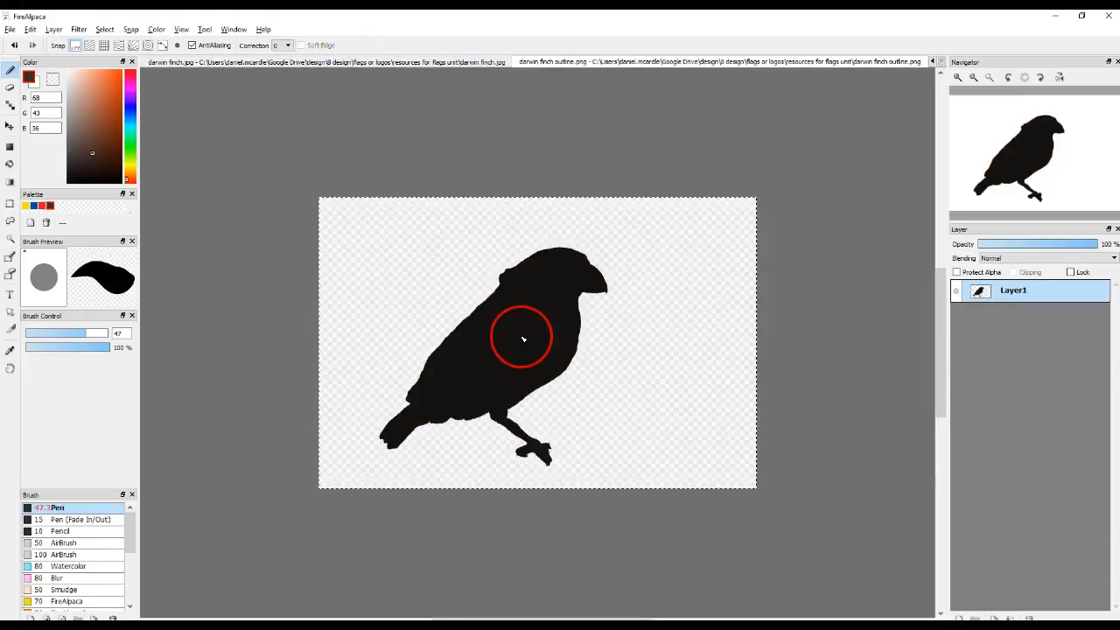
Flip the finch outline image horizontally and paste the mirrored bird onto a new layer in the flag document.
{"action": "left_click", "coordinate": [30, 29]}
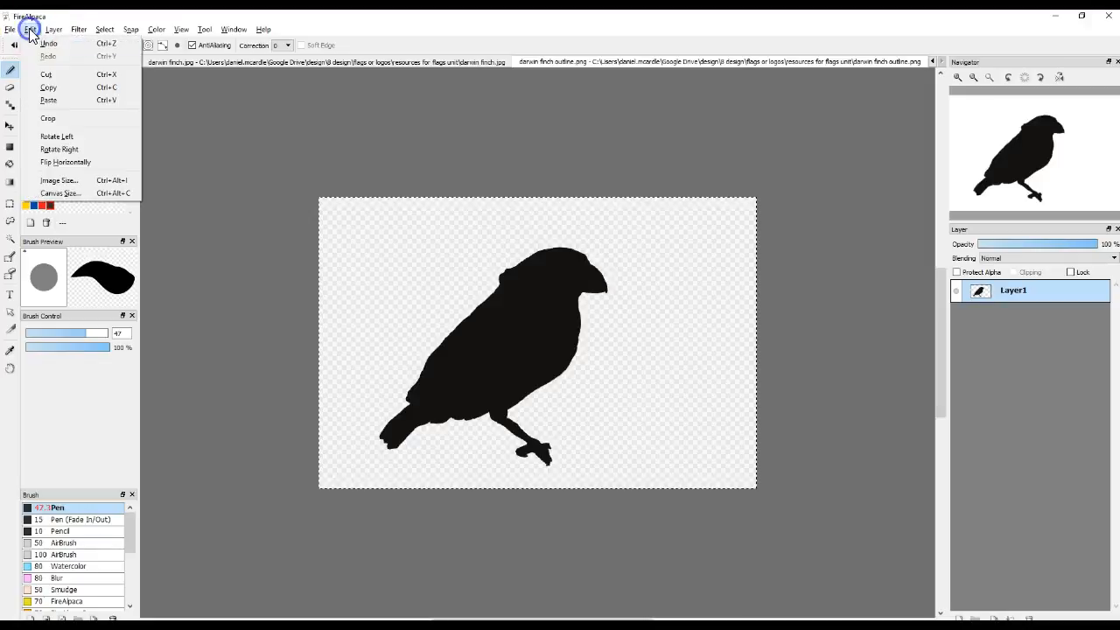
{"action": "left_click", "coordinate": [50, 163]}
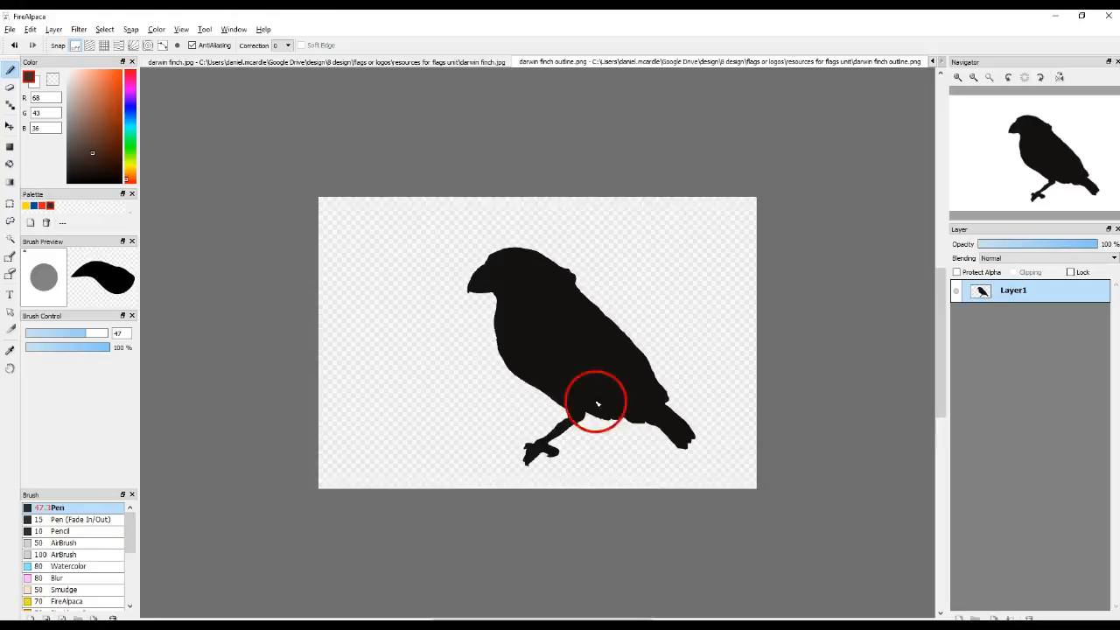
{"action": "left_click", "coordinate": [432, 64]}
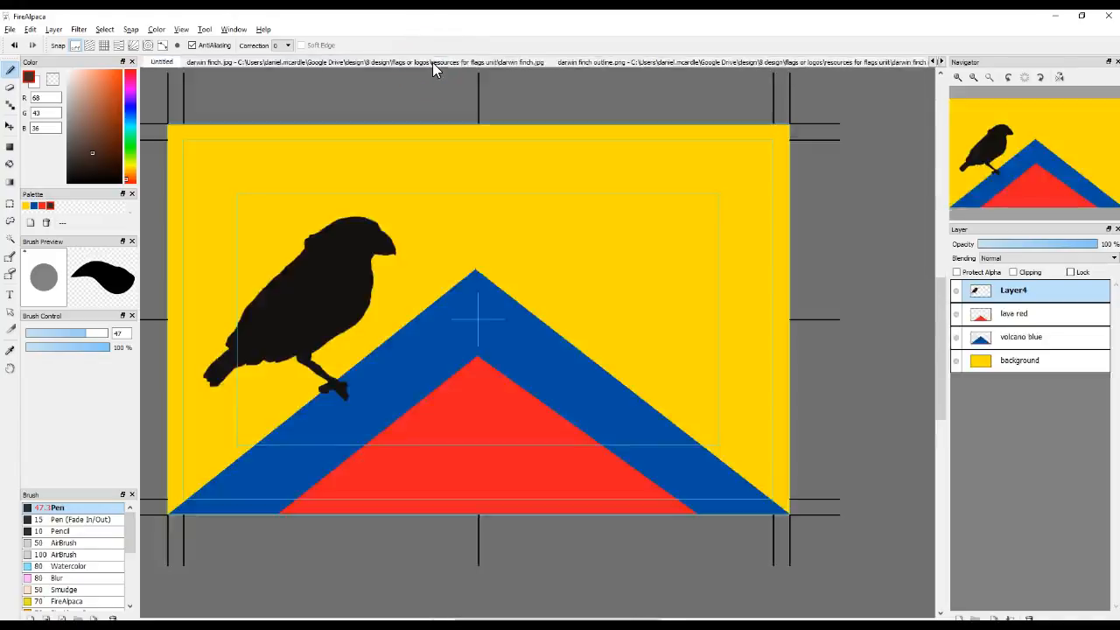
{"action": "key", "text": "ctrl+v"}
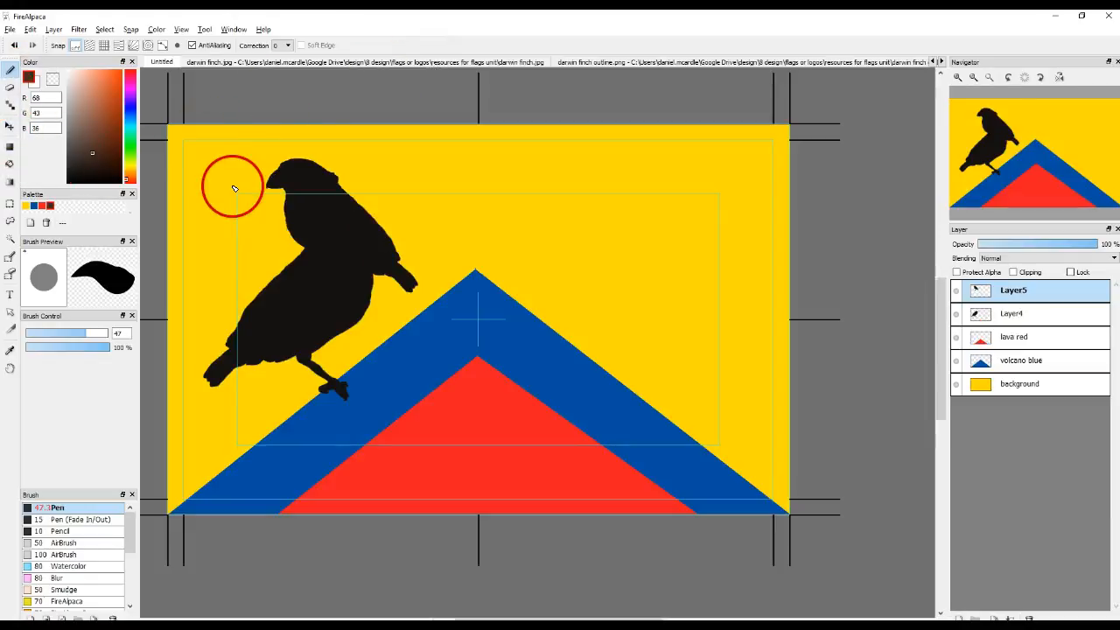
Transform the mirrored finch to match the first bird's size and stand it on the volcano's right slope.
{"action": "key", "text": "ctrl+t"}
{"action": "left_click_drag", "start_coordinate": [360, 220], "coordinate": [536, 342]}
{"action": "left_click_drag", "start_coordinate": [648, 237], "coordinate": [663, 277]}
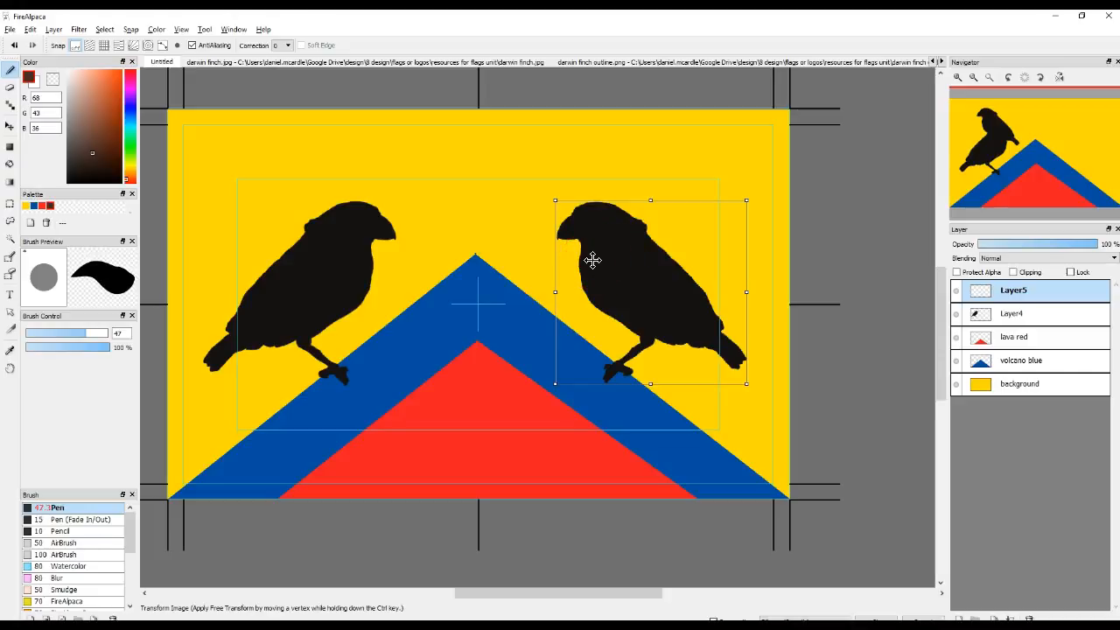
{"action": "key", "text": "Return"}
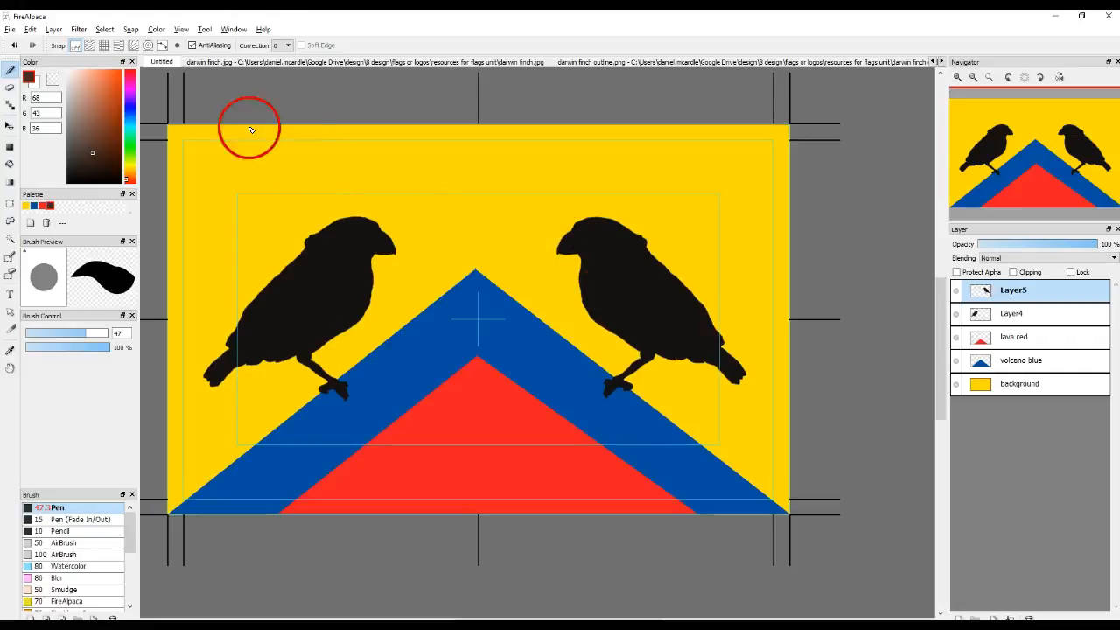
Hide the comic guide lines and inspect the tip of the blue volcano up close.
{"action": "left_click", "coordinate": [181, 28]}
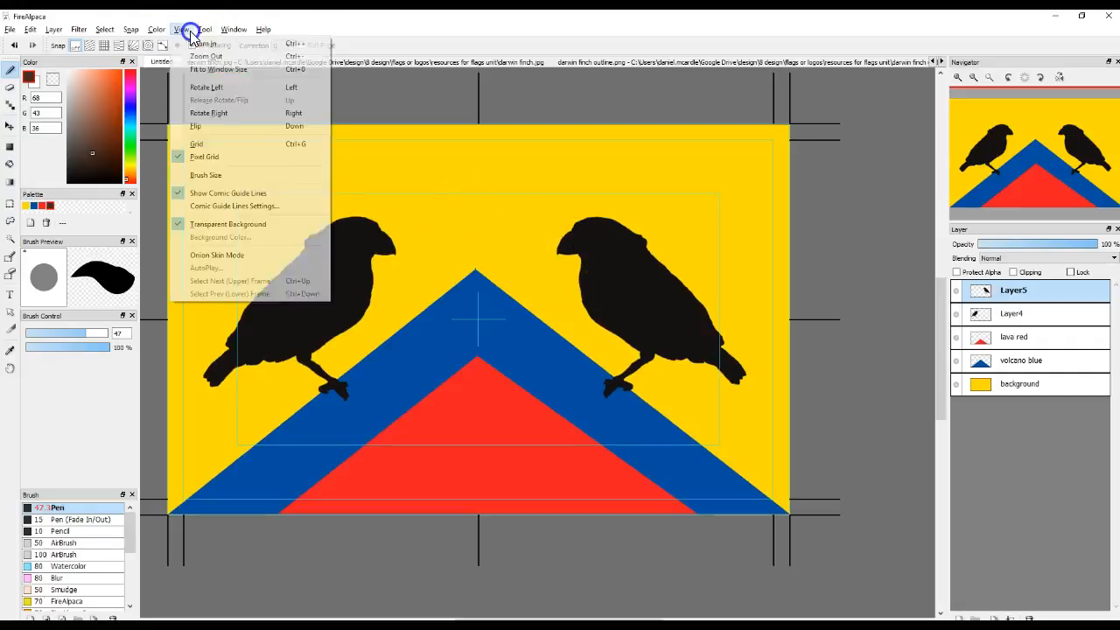
{"action": "left_click", "coordinate": [196, 198]}
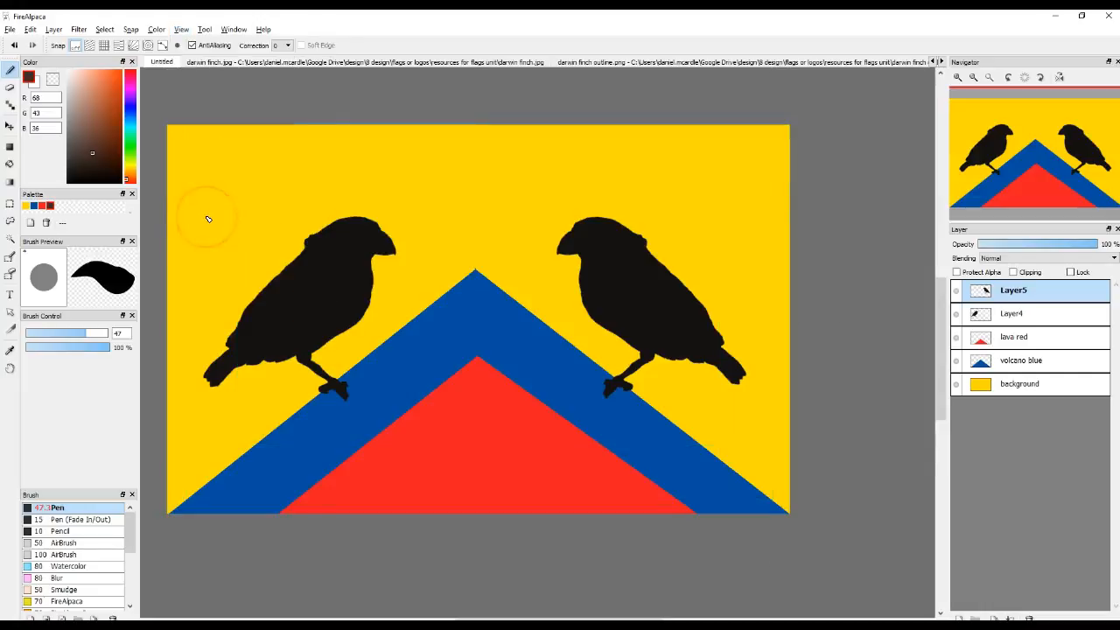
{"action": "scroll", "coordinate": [448, 262], "scroll_direction": "up", "scroll_amount": 4}
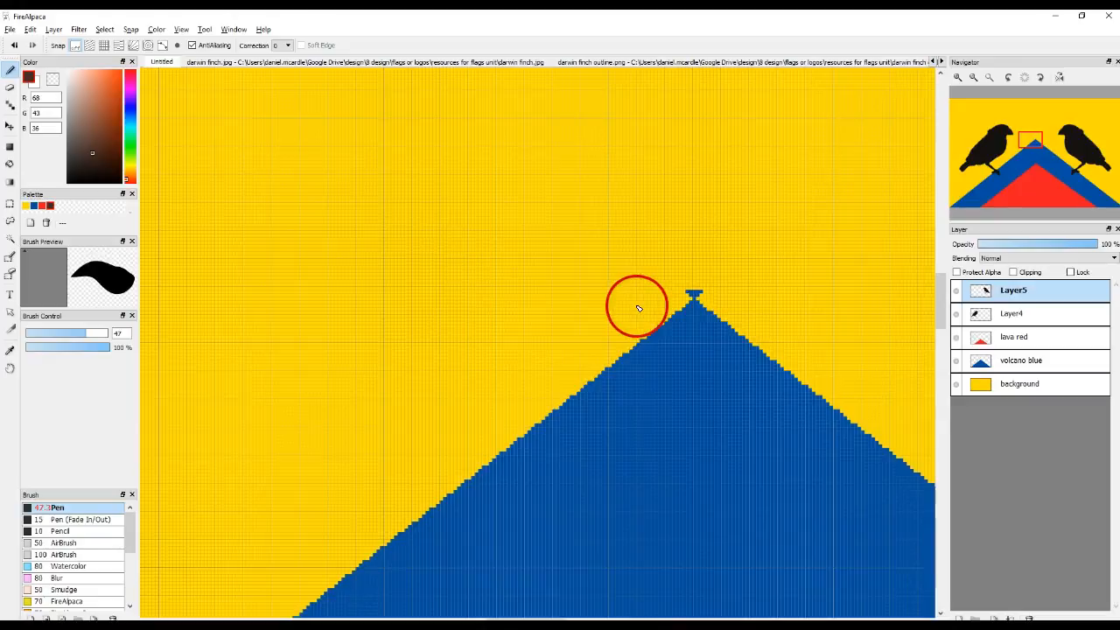
{"action": "scroll", "coordinate": [647, 363], "scroll_direction": "down", "scroll_amount": 1}
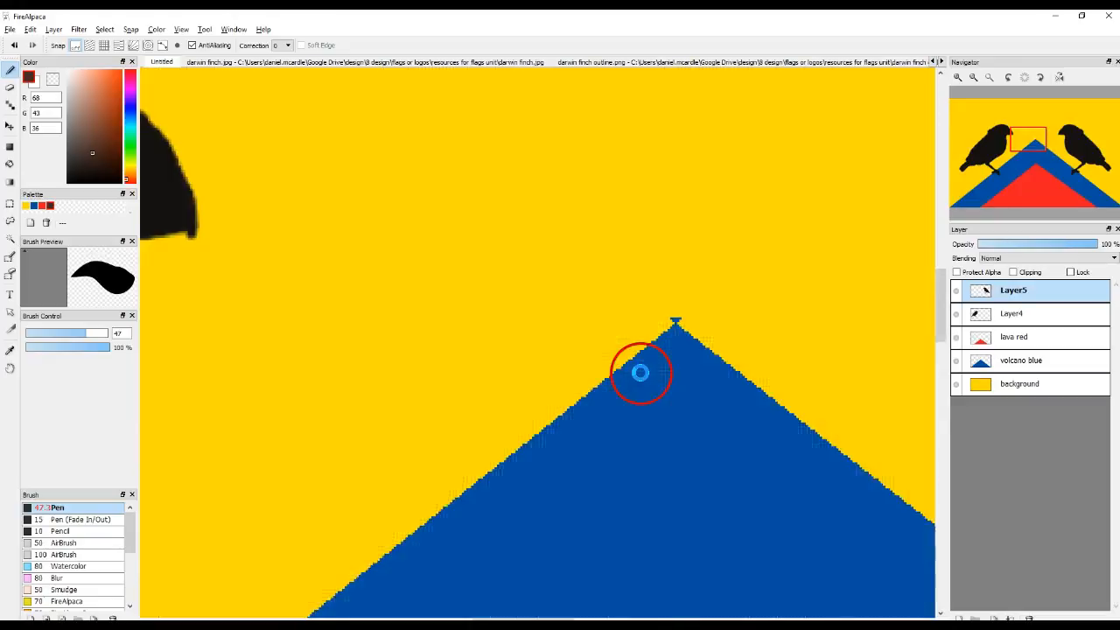
{"action": "scroll", "coordinate": [640, 373], "scroll_direction": "down", "scroll_amount": 3}
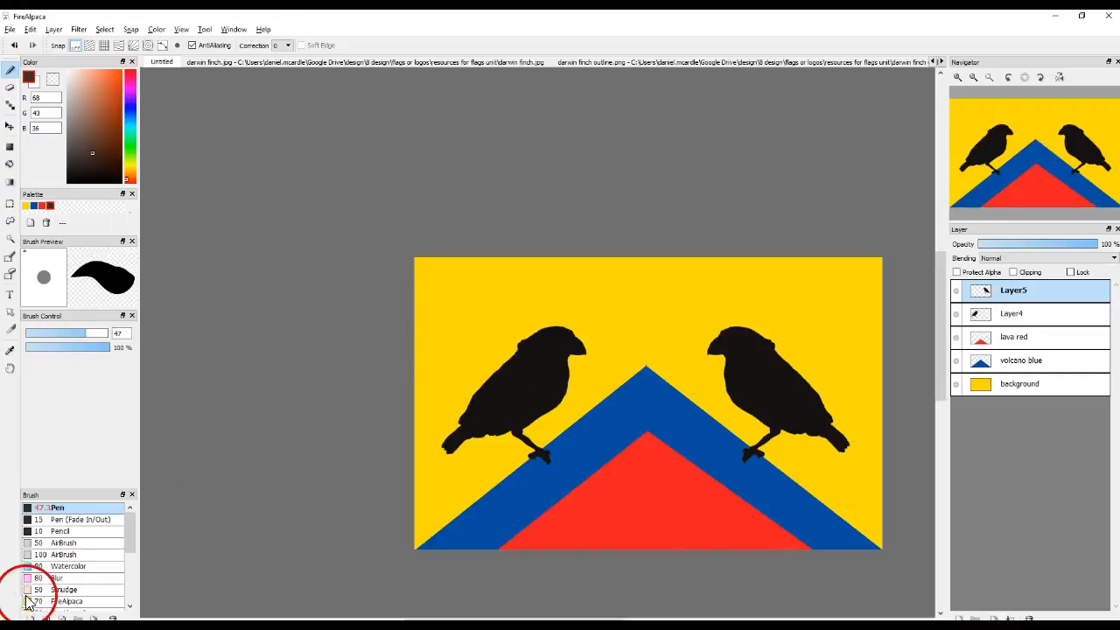
Save the flag as "galapagos flag" in FireAlpaca (*.mdp) format in the "resources for flags unit" folder.
{"action": "left_click", "coordinate": [9, 28]}
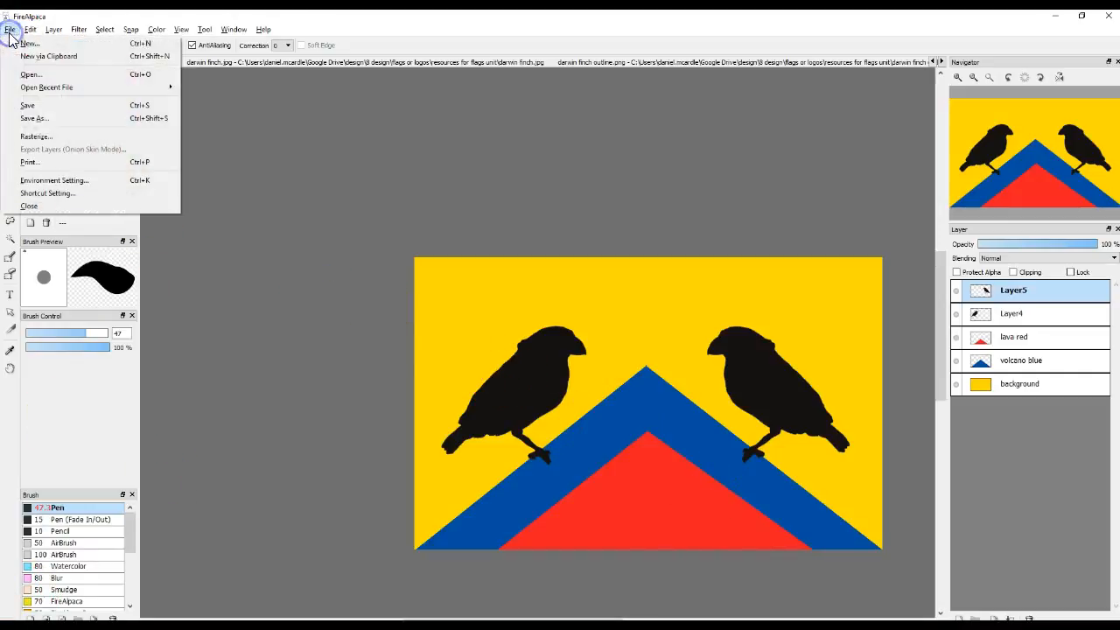
{"action": "left_click", "coordinate": [24, 116]}
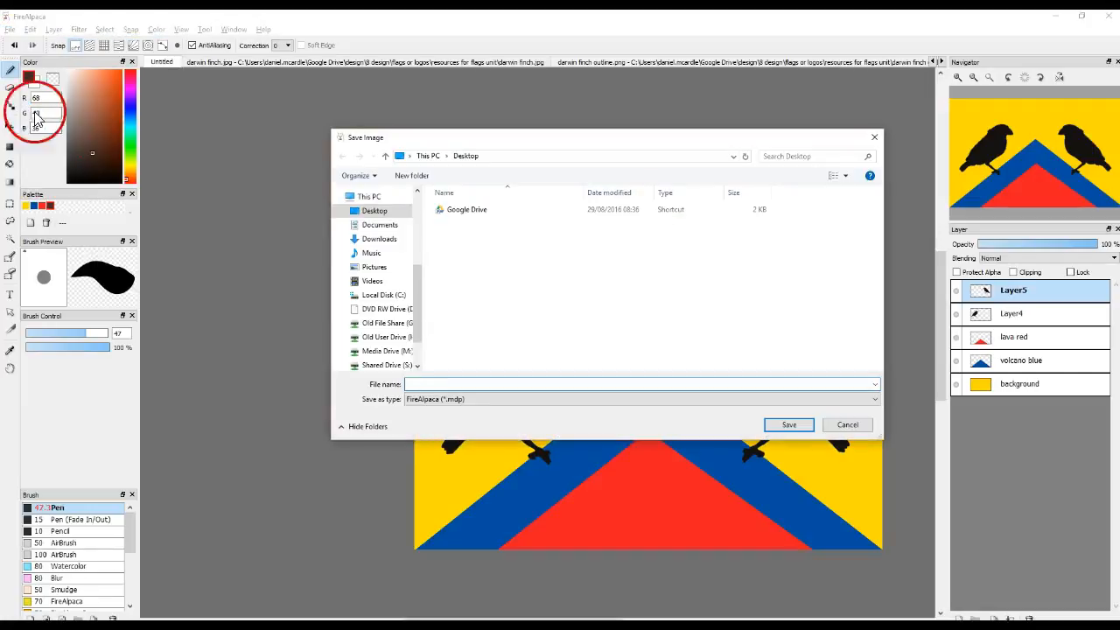
{"action": "left_click_drag", "start_coordinate": [419, 295], "coordinate": [420, 205]}
{"action": "left_click", "coordinate": [390, 270]}
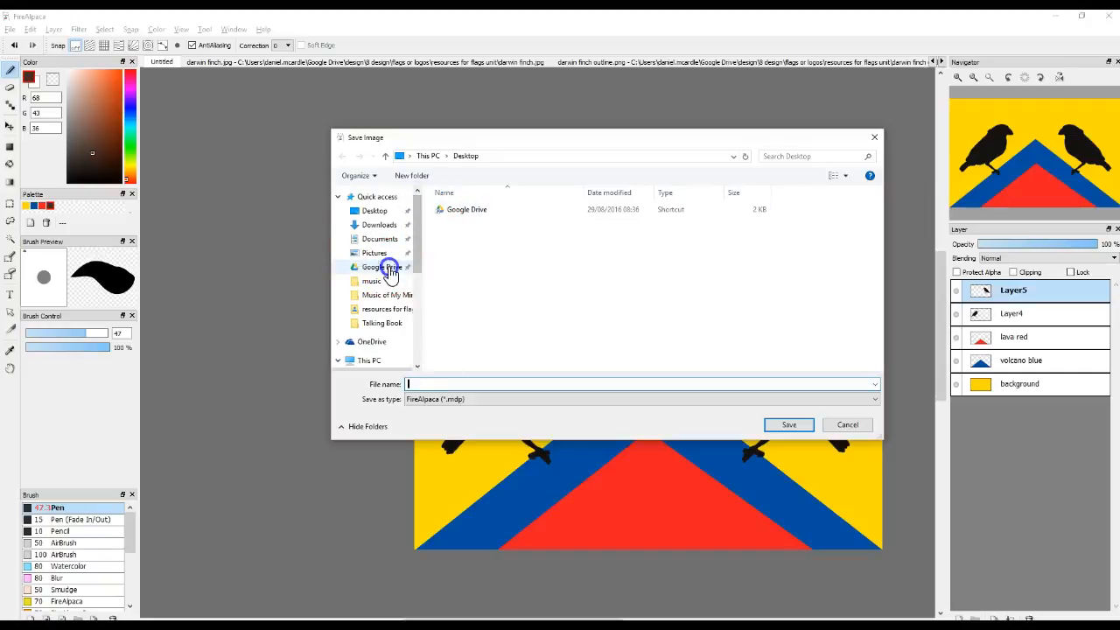
{"action": "left_click", "coordinate": [382, 311]}
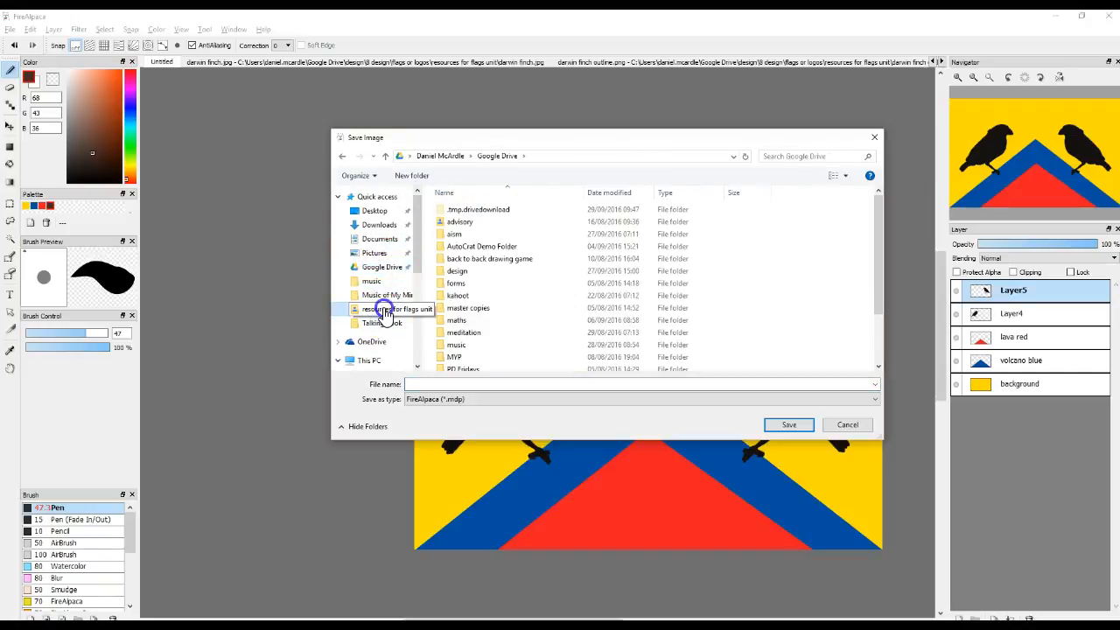
{"action": "left_click", "coordinate": [434, 386]}
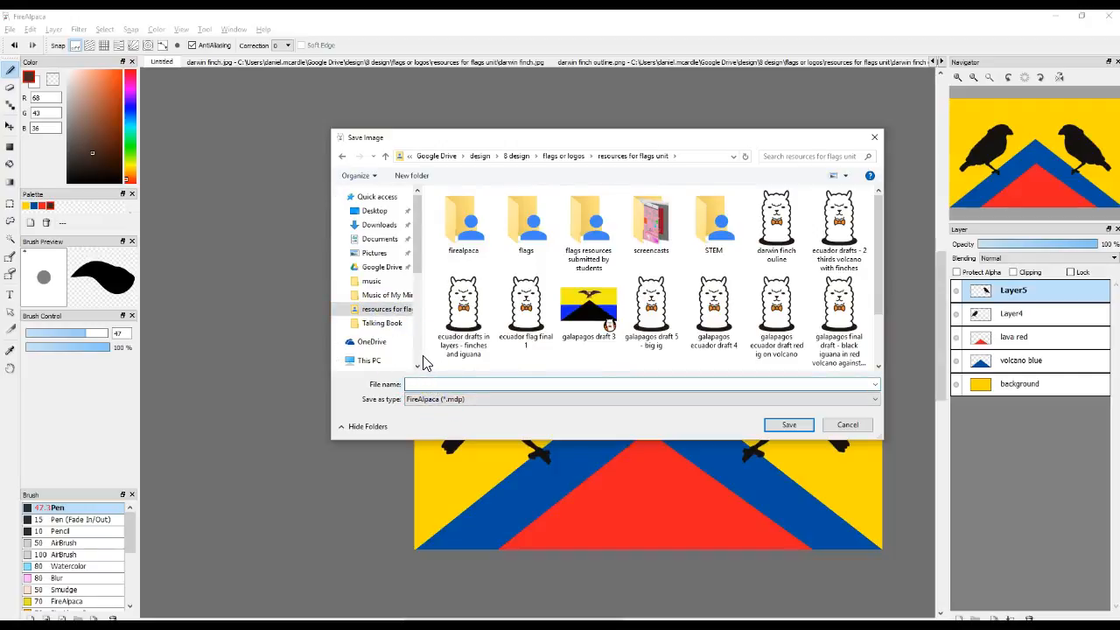
{"action": "type", "text": "galapgs"}
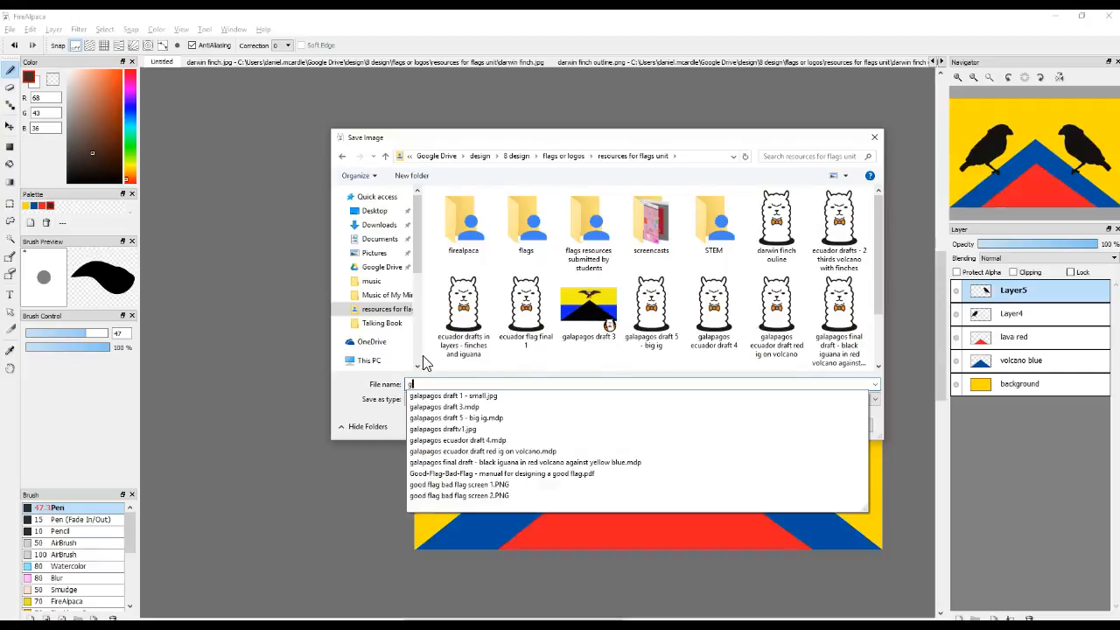
{"action": "key", "text": "BackSpace"}
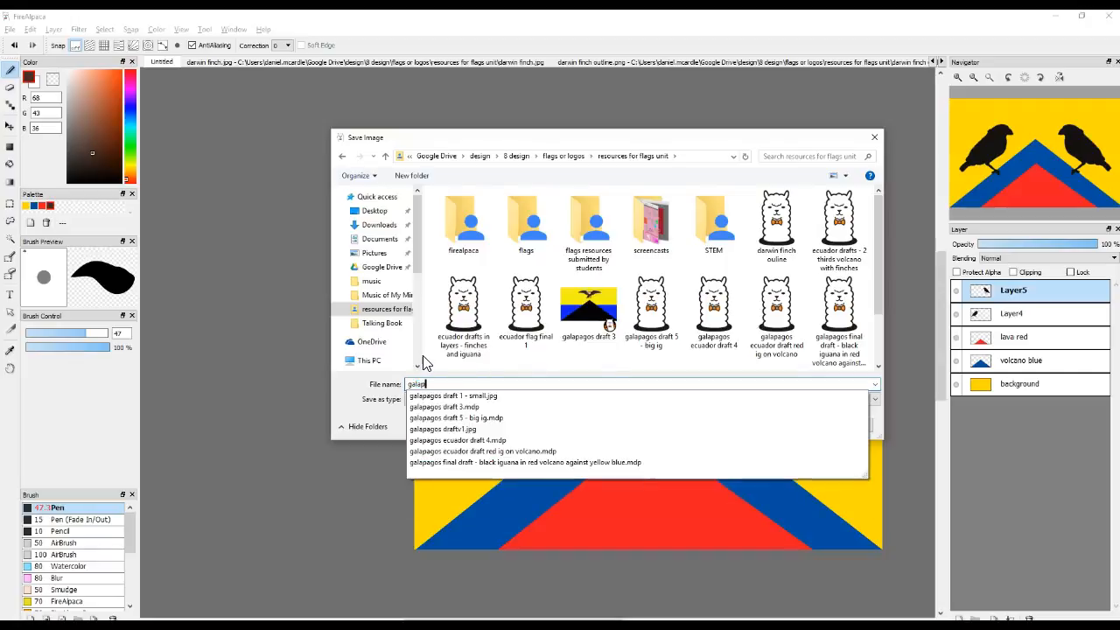
{"action": "type", "text": "agos flag"}
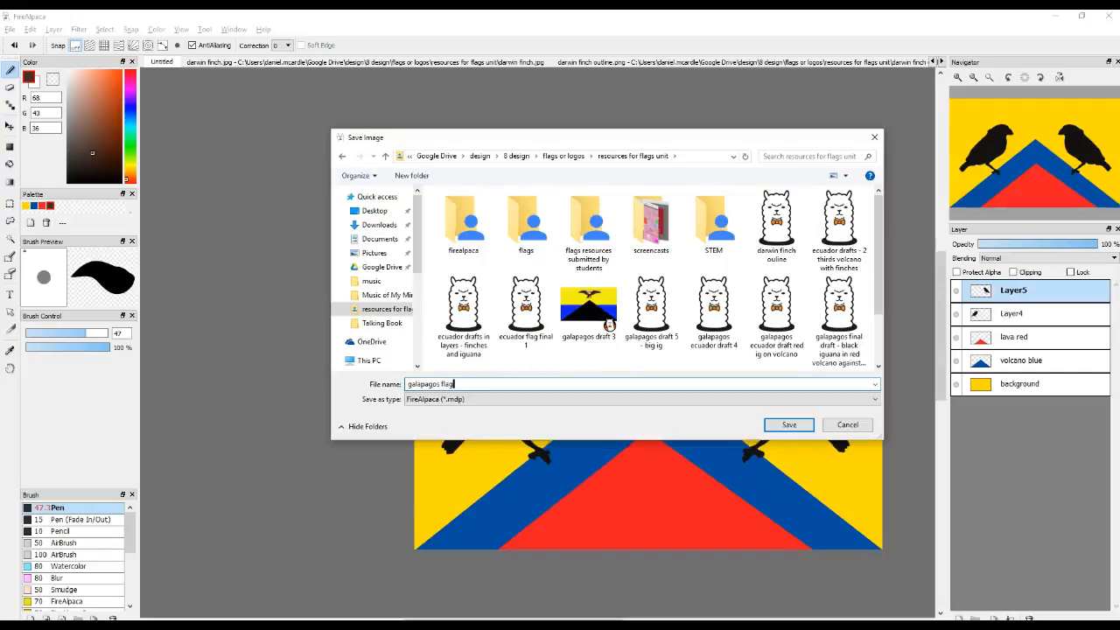
{"action": "left_click", "coordinate": [455, 399]}
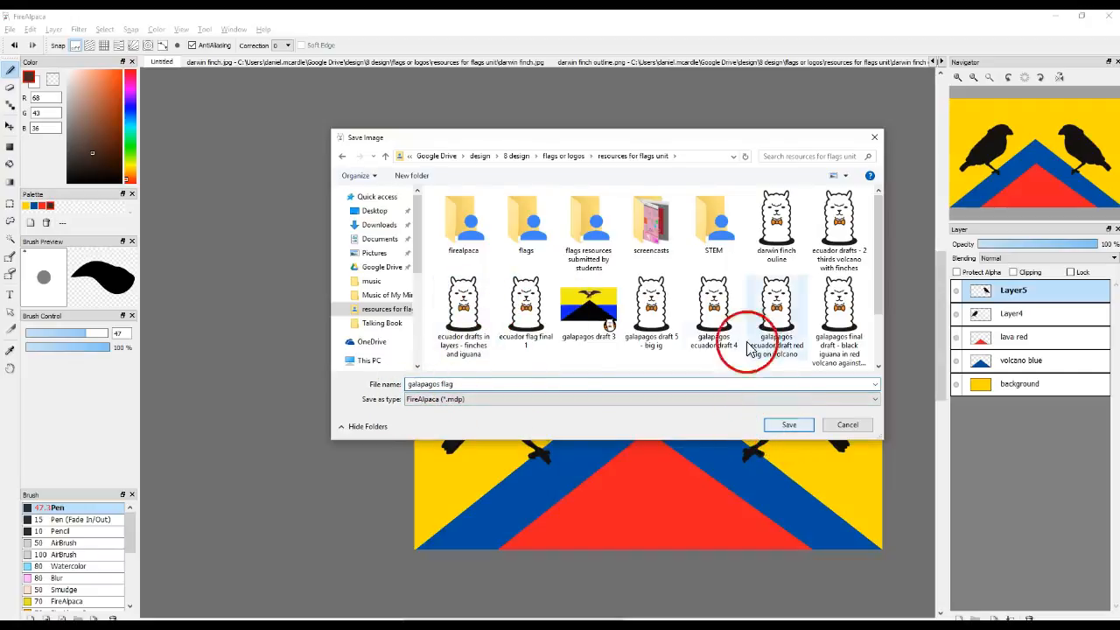
{"action": "left_click", "coordinate": [788, 424]}
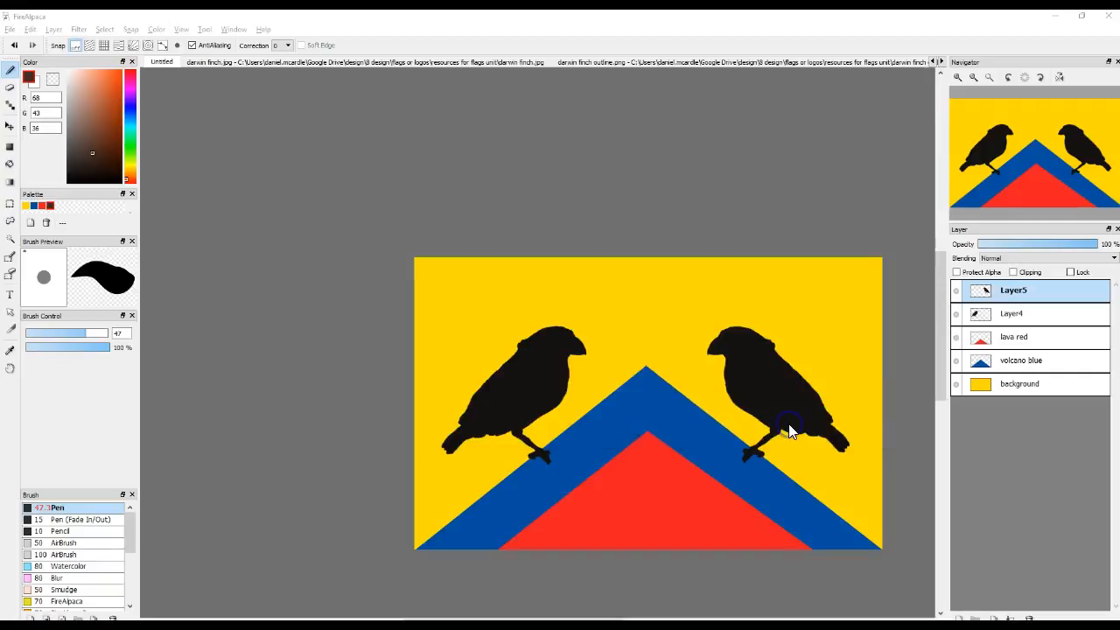